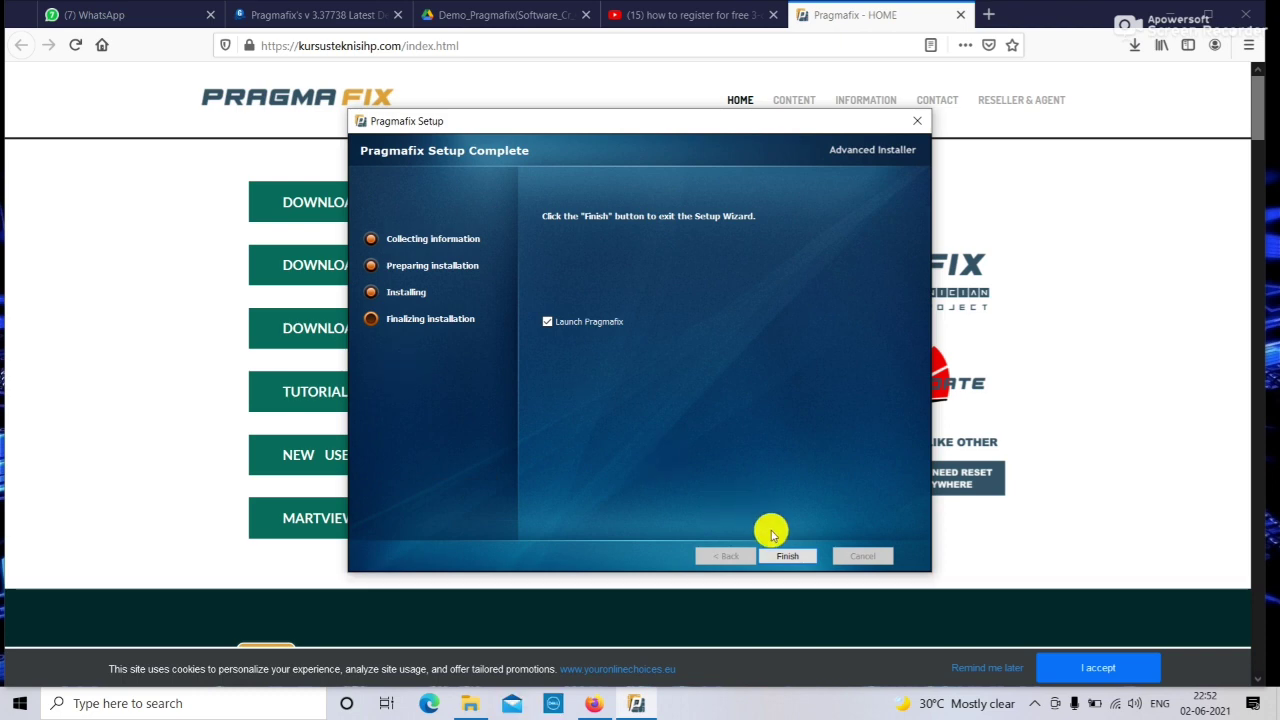
Finish the installer, launch Pragmafix from its desktop icon and switch to the registration form.
click(782, 558)
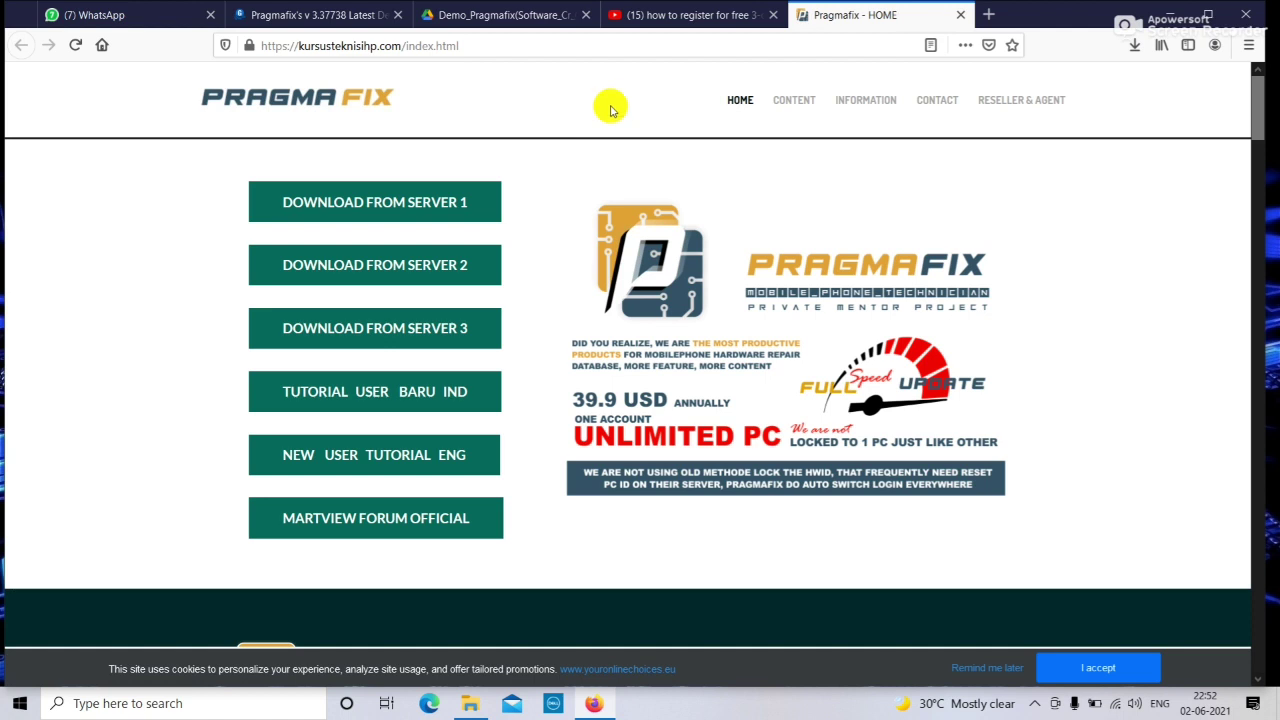
click(1168, 14)
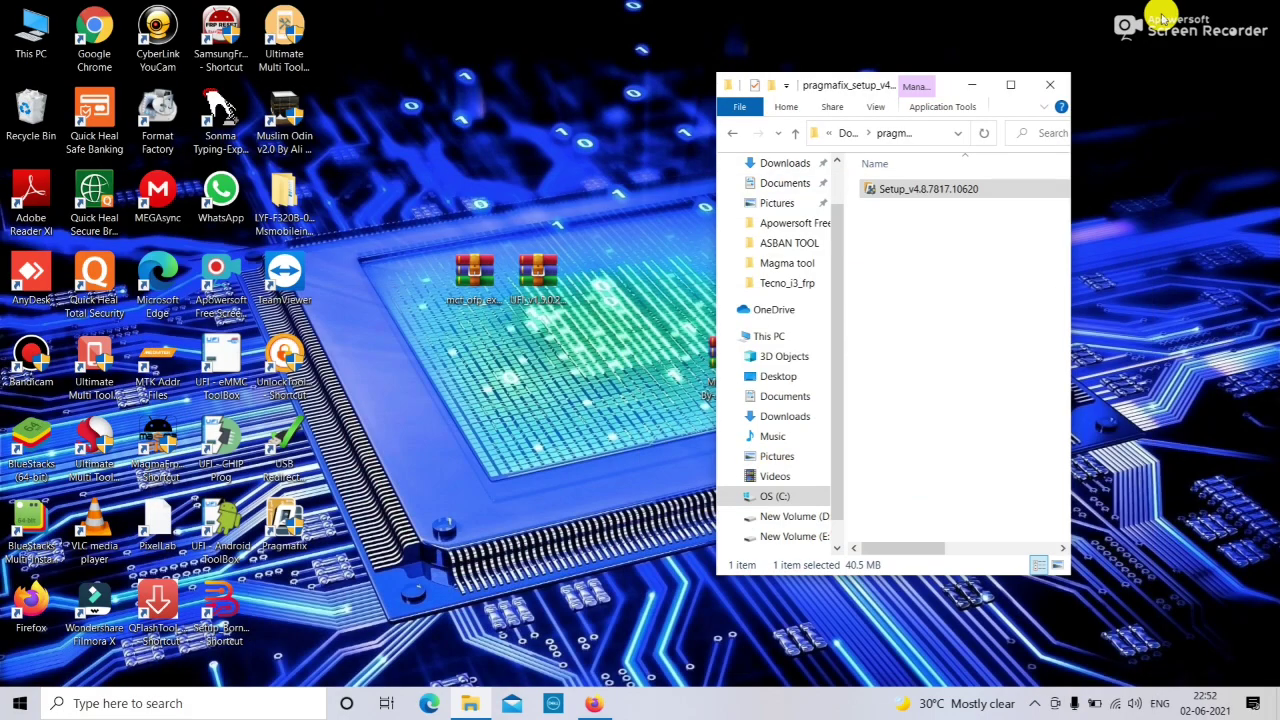
double_click(283, 528)
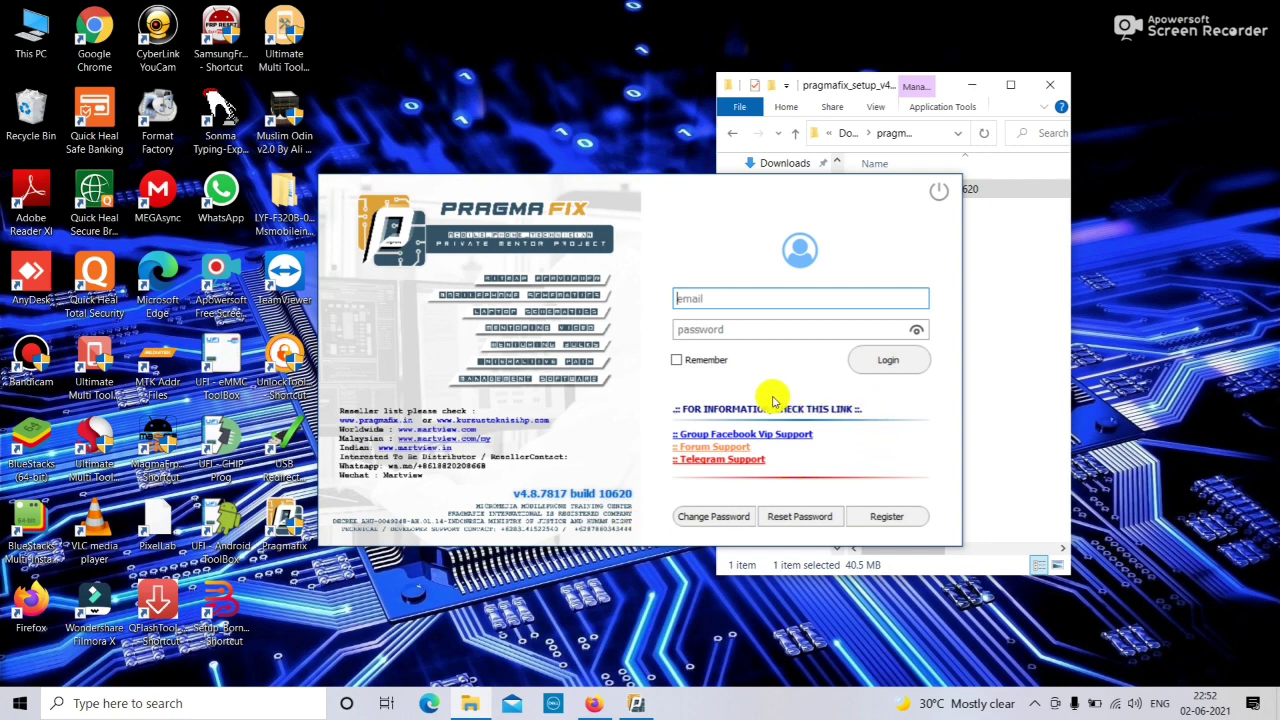
click(700, 297)
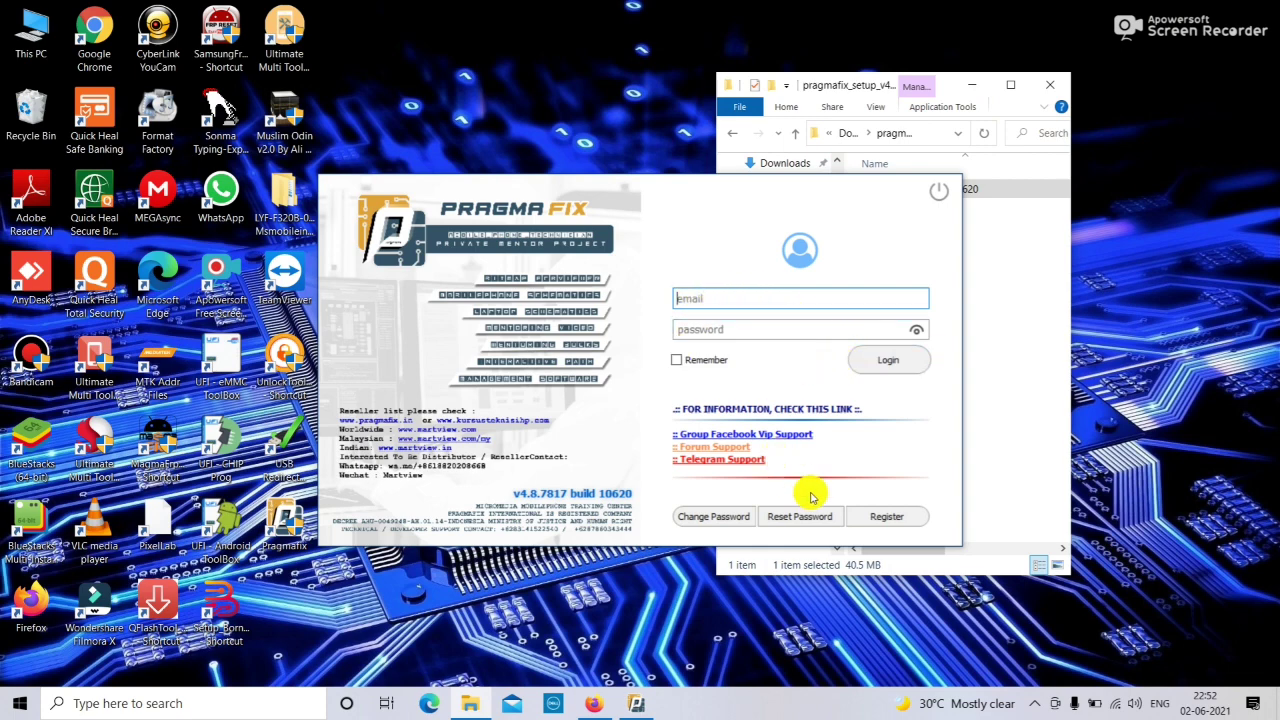
click(889, 518)
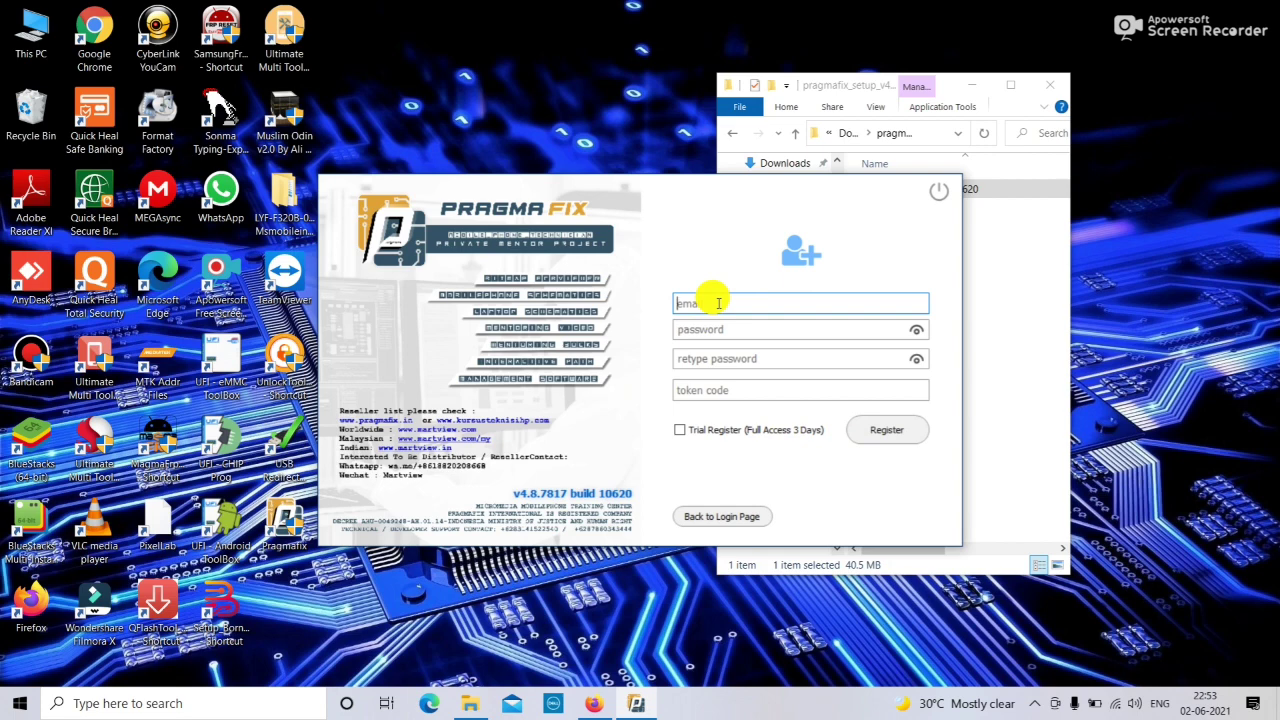
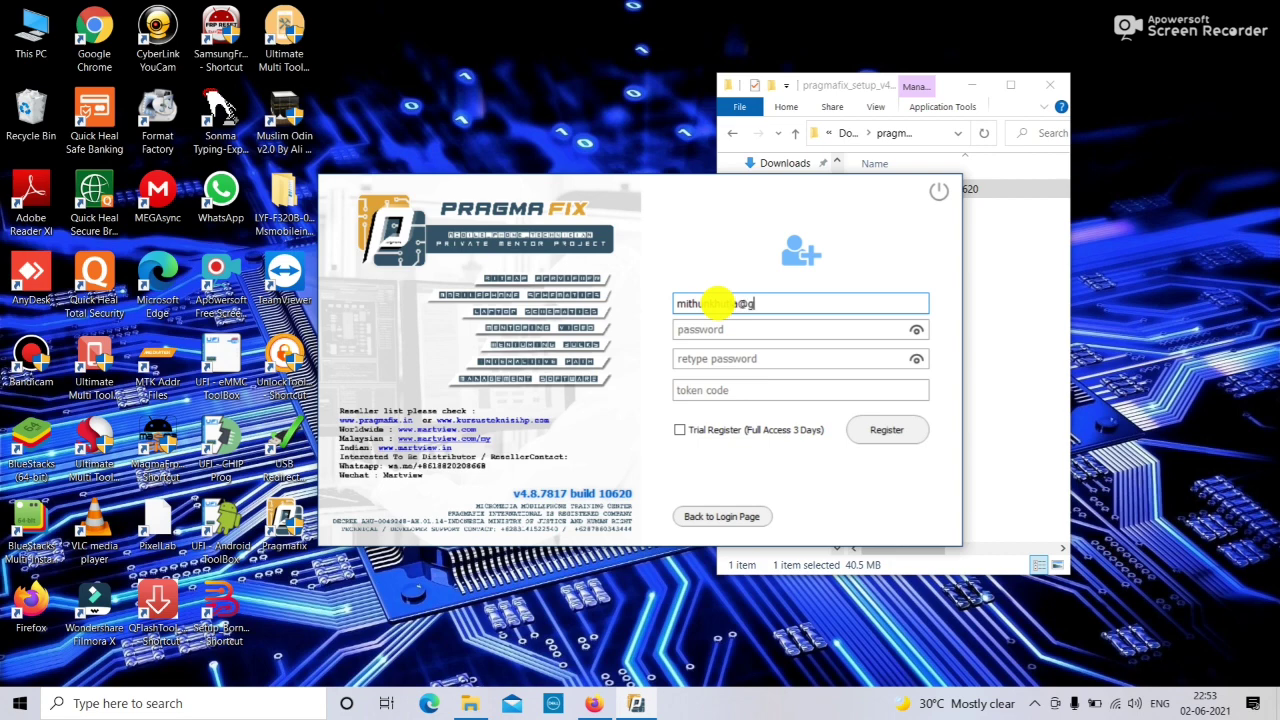
Register a Full Access 3 Days trial with the account e-mail, password and retyped password.
click(690, 329)
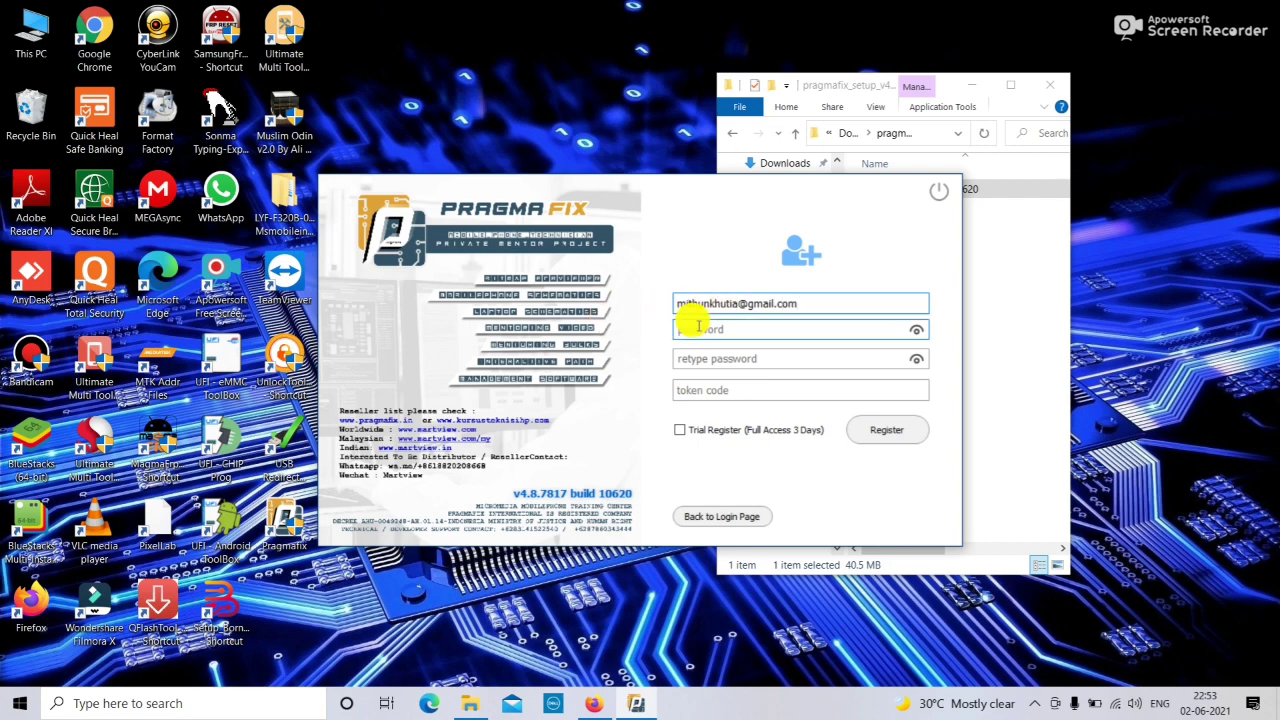
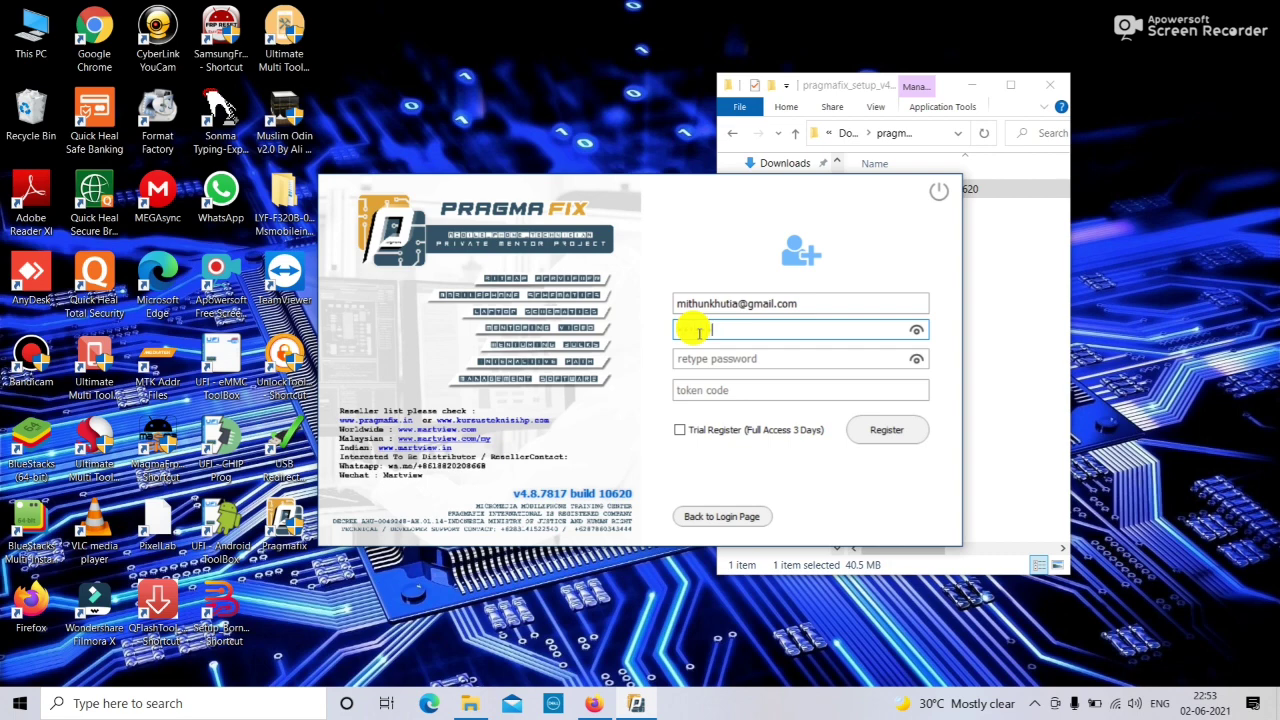
click(709, 359)
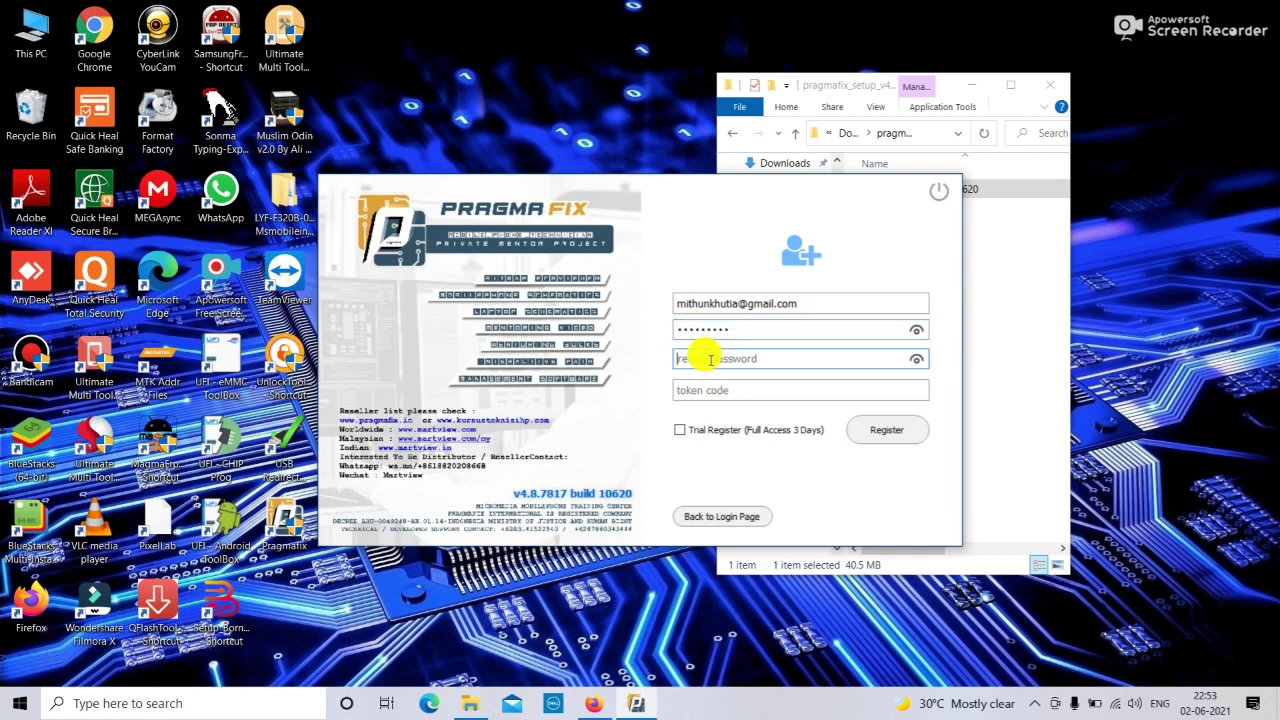
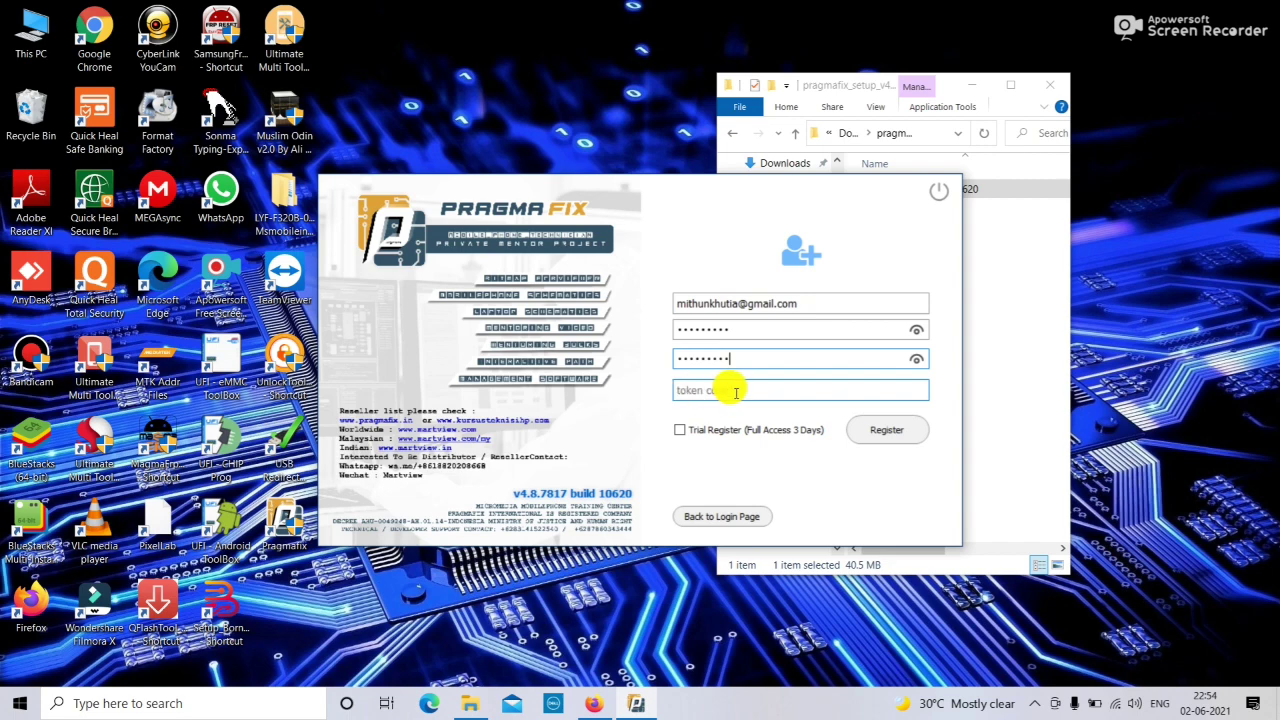
click(688, 426)
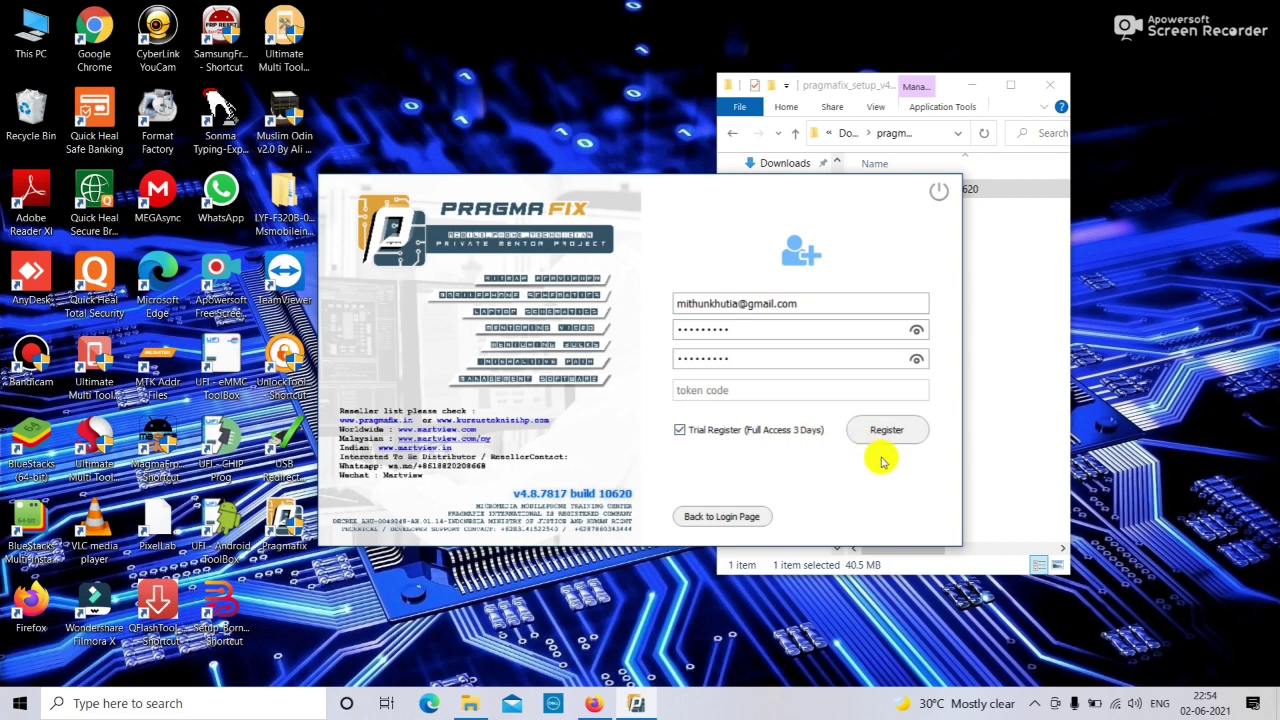
click(896, 435)
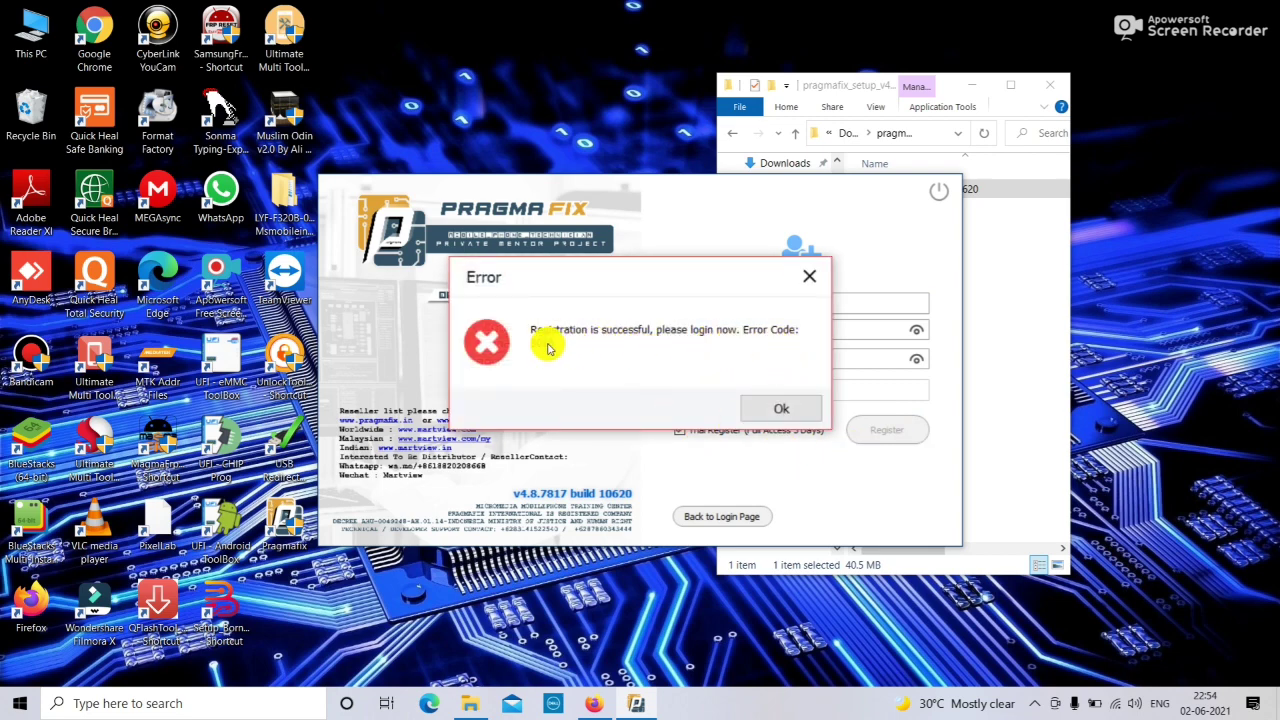
Dismiss the success message, close the repeat-registration error 3002 and return to the login page.
click(789, 412)
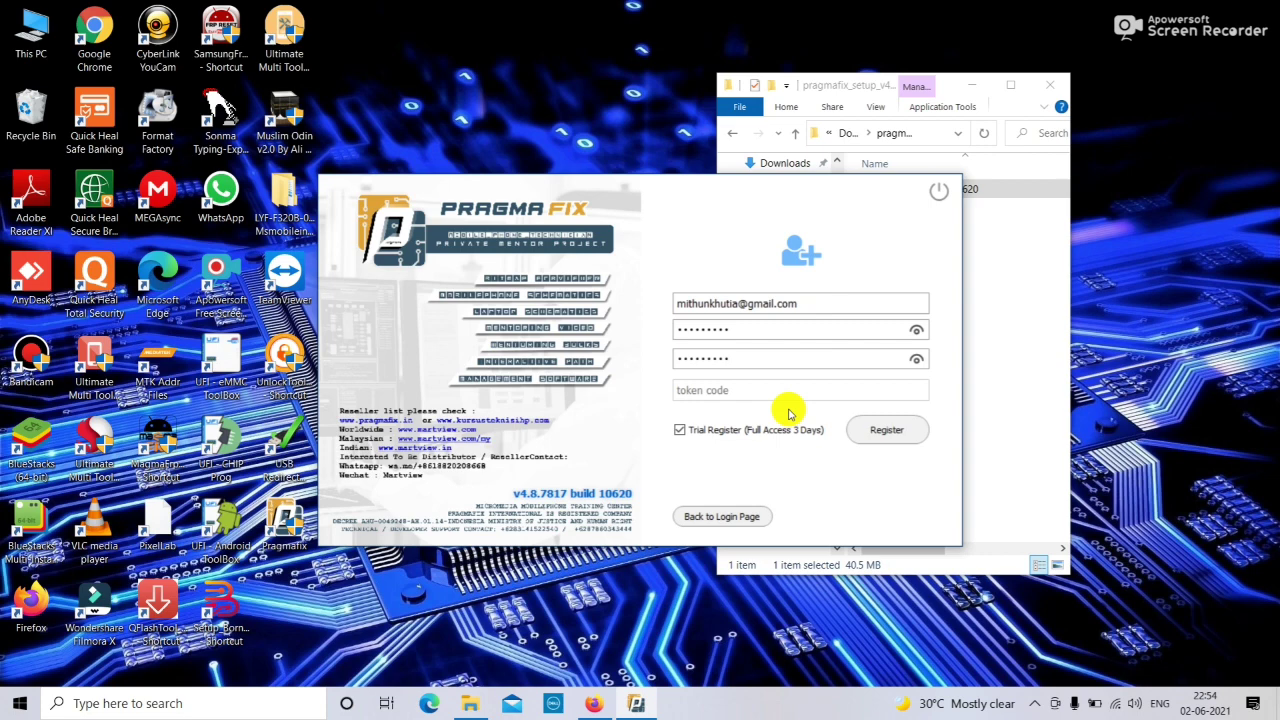
click(886, 436)
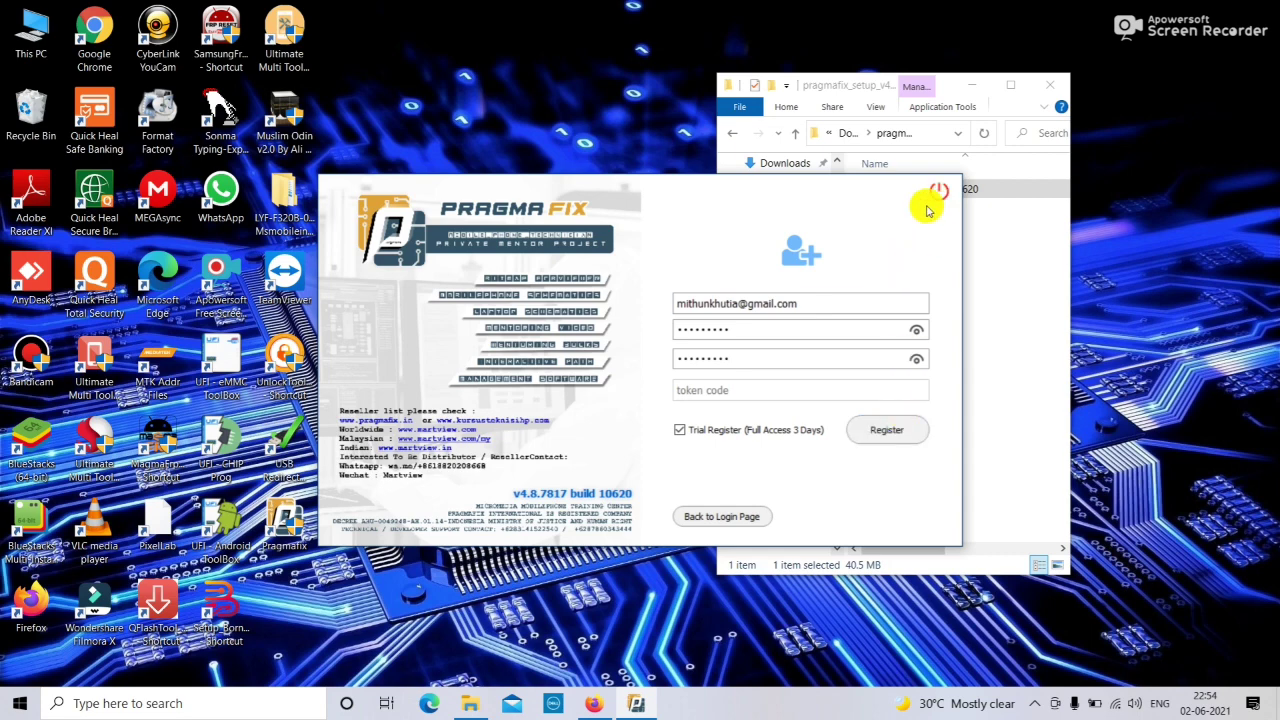
click(900, 437)
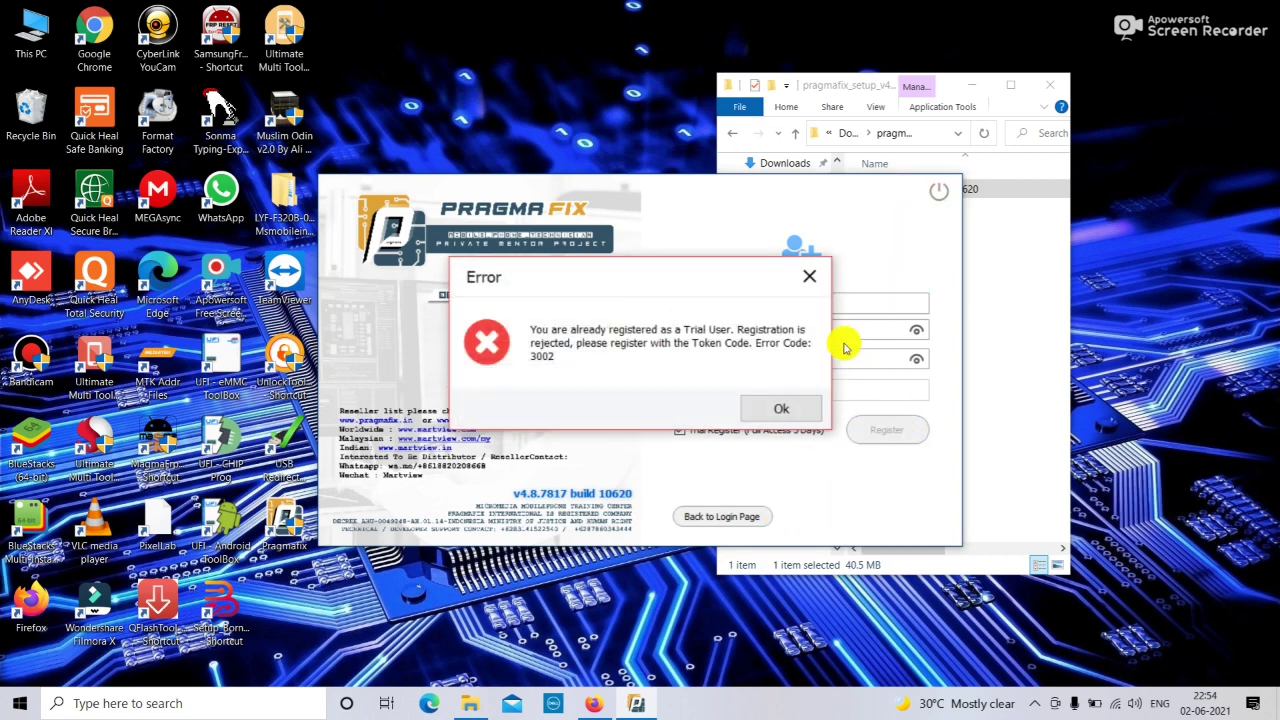
click(810, 275)
click(716, 520)
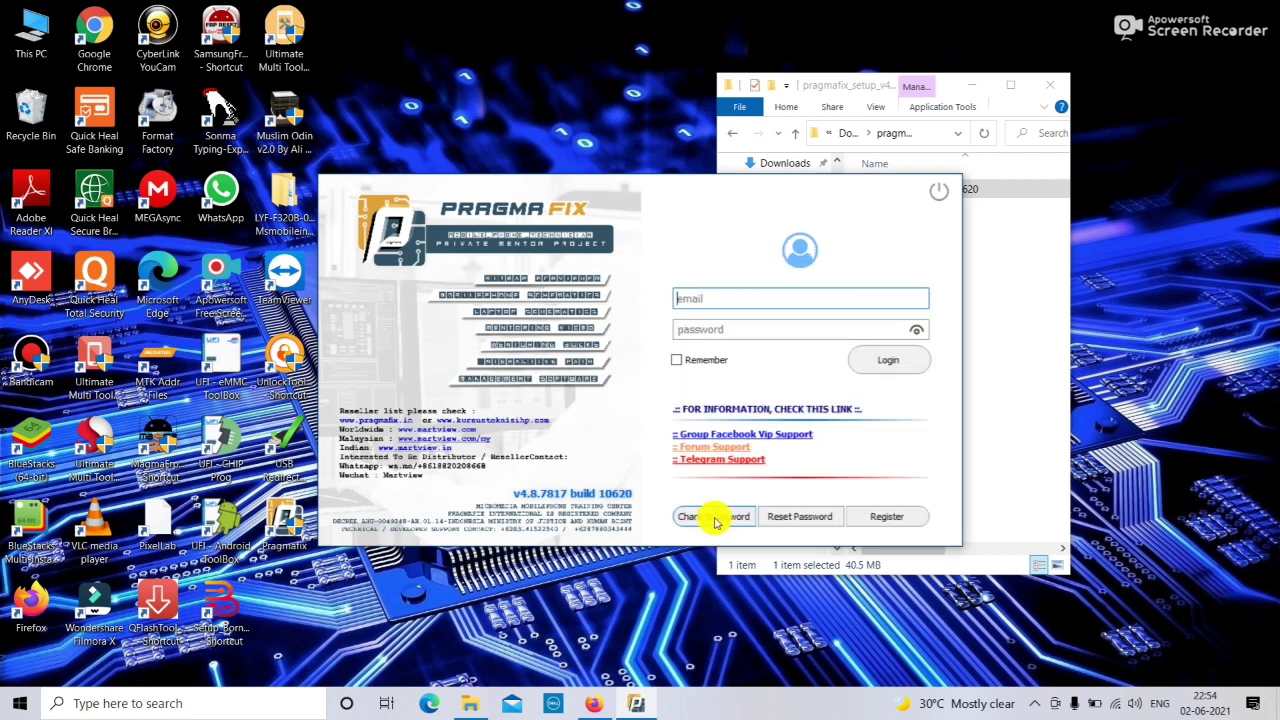
Log in with the registered e-mail and account password, with Remember ticked.
click(714, 302)
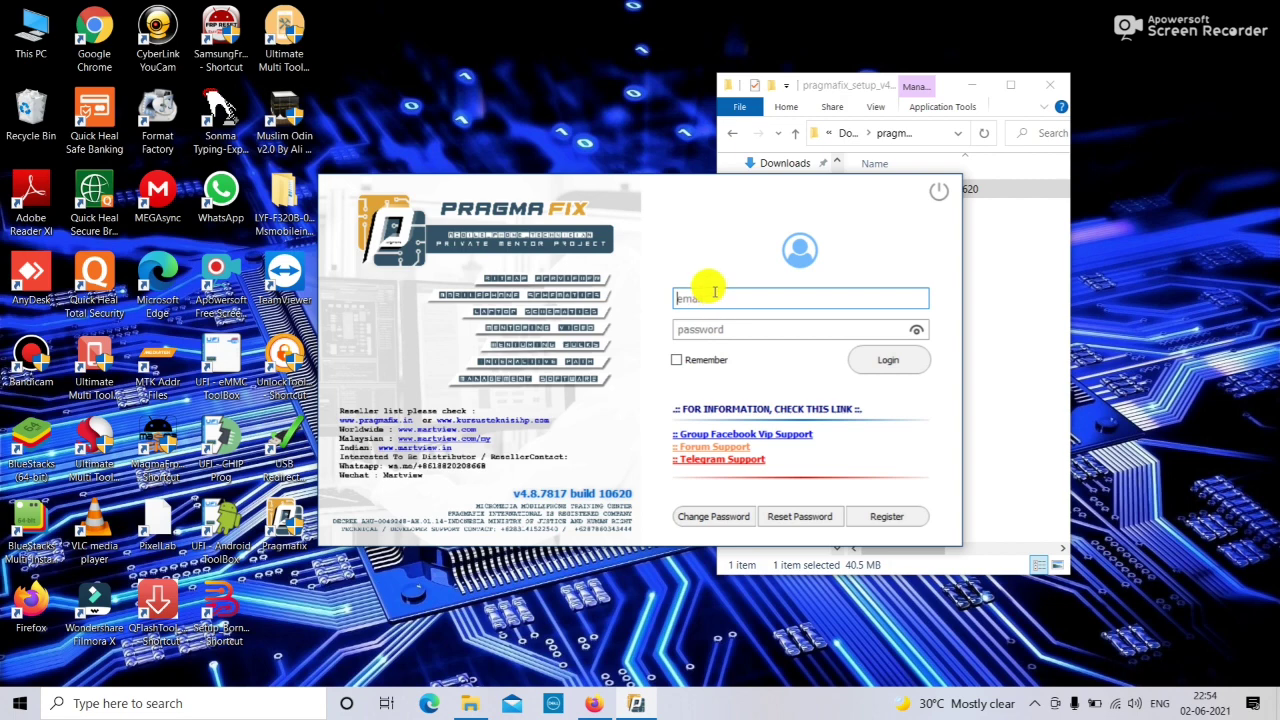
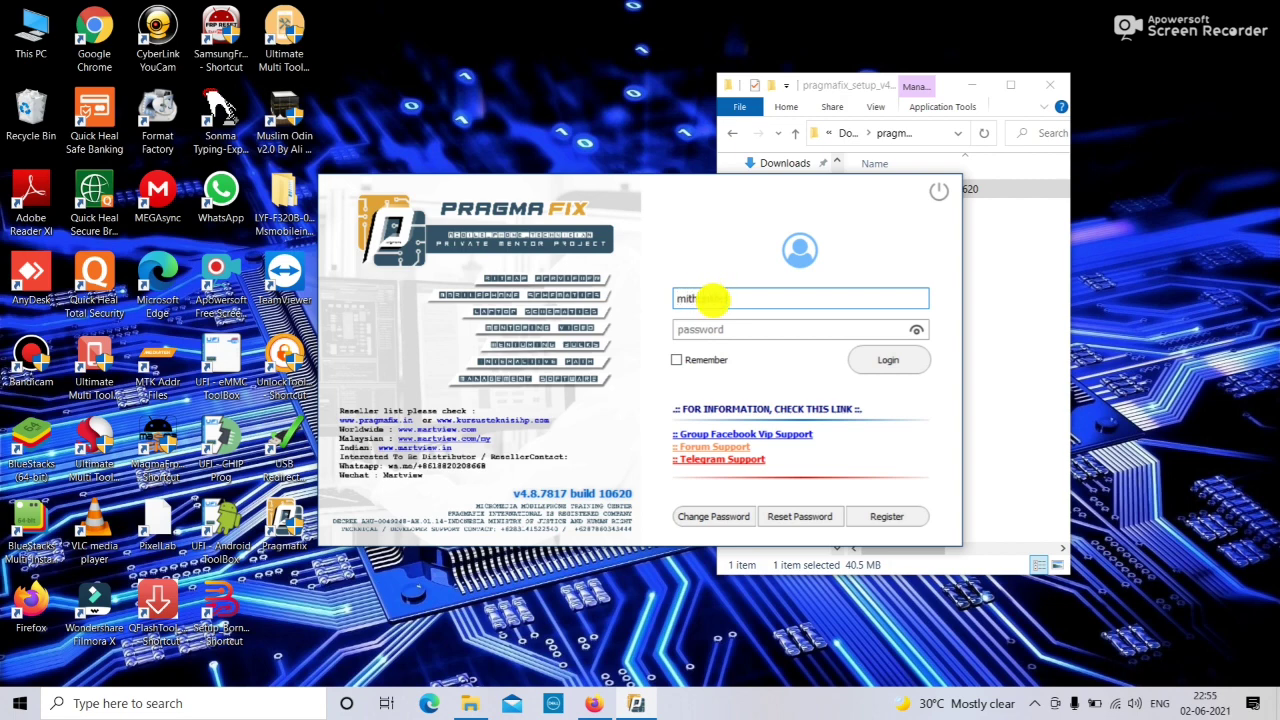
click(713, 331)
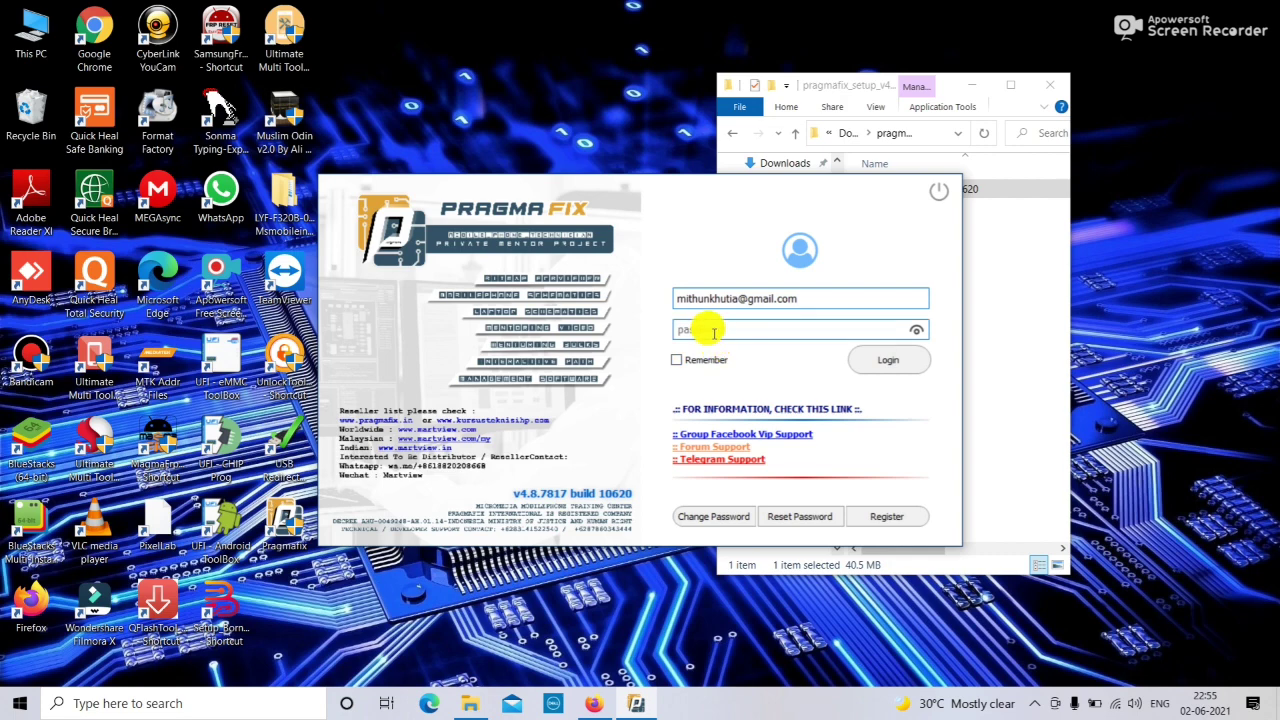
text(••)
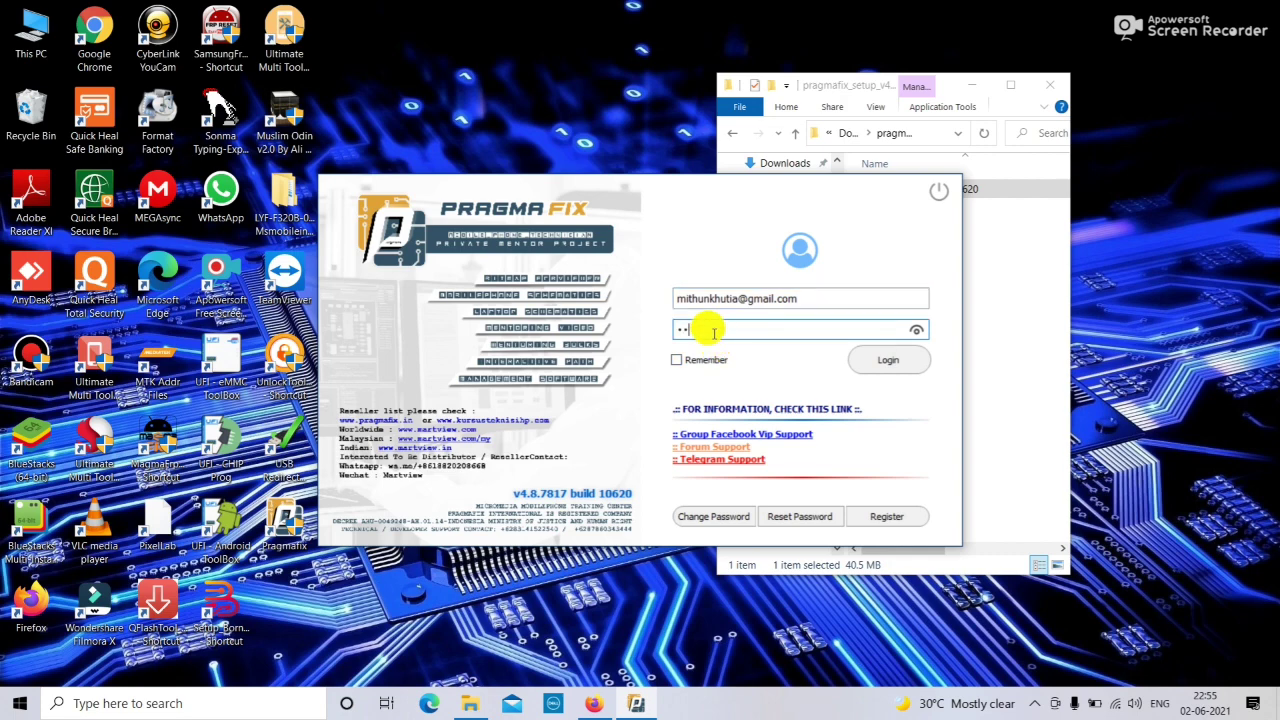
text(••••••••)
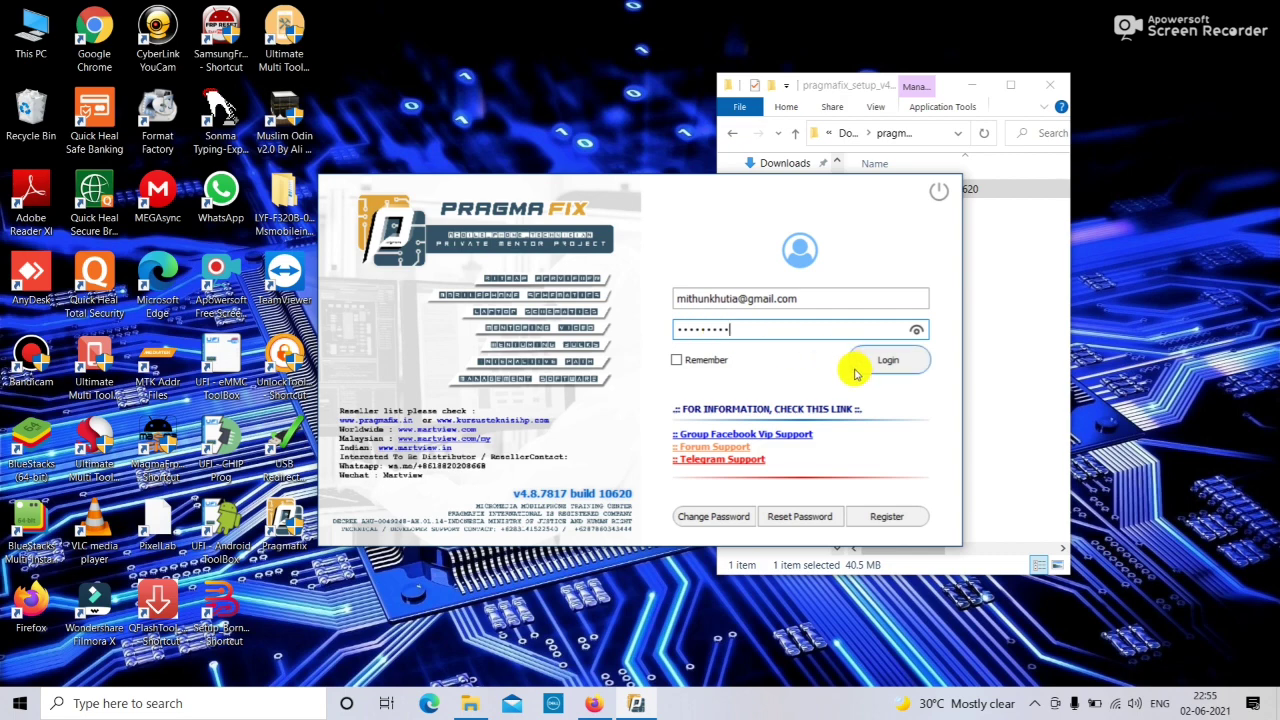
click(676, 359)
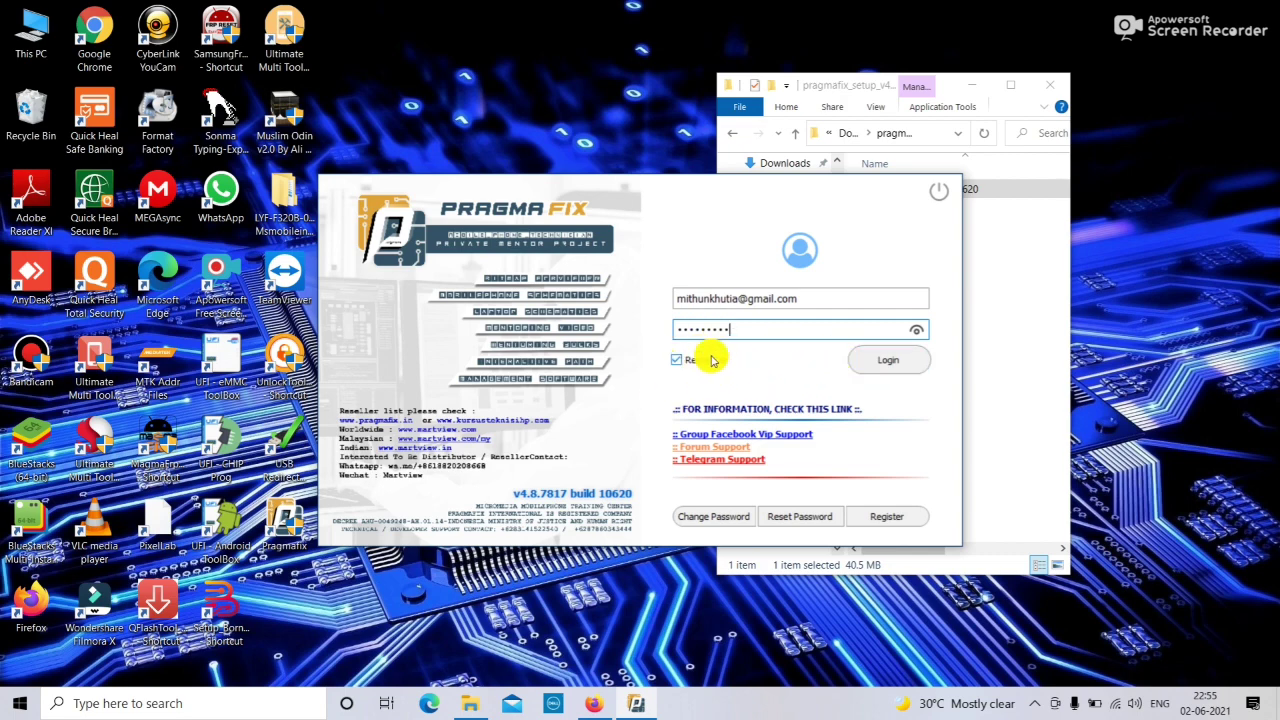
click(893, 366)
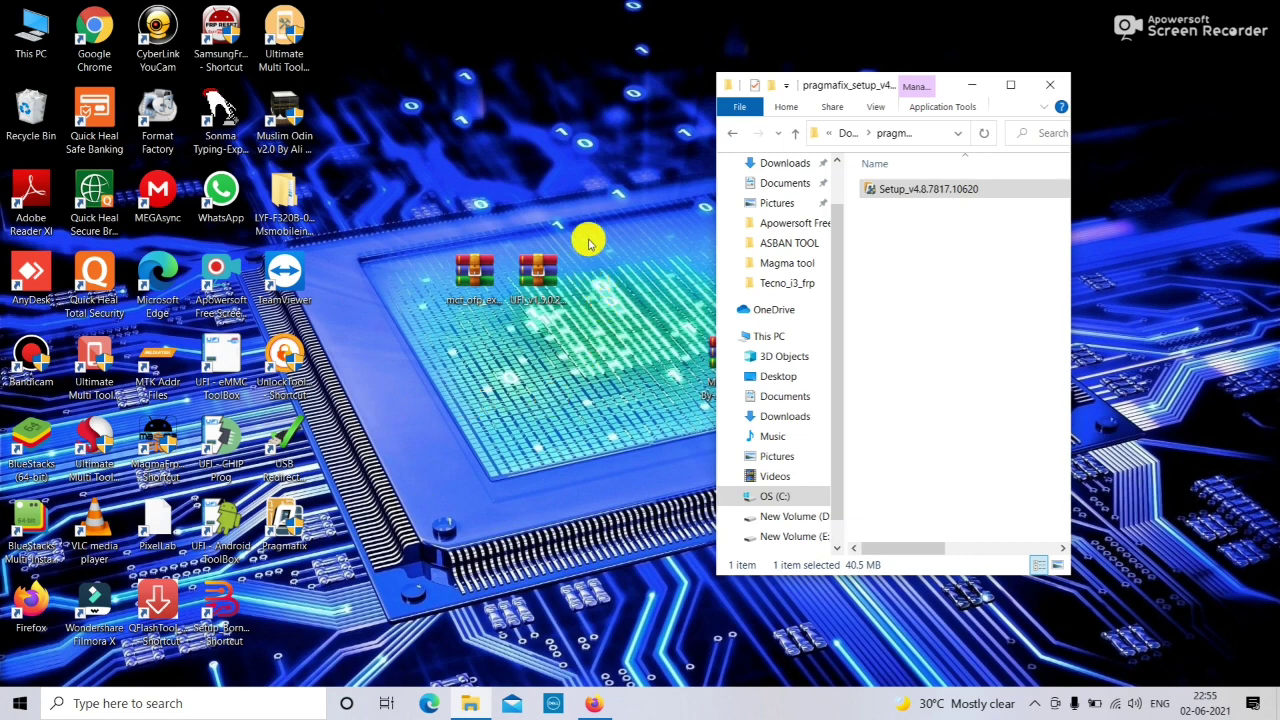
Refresh the desktop three times while Pragmafix's Updating list window loads.
click(580, 192)
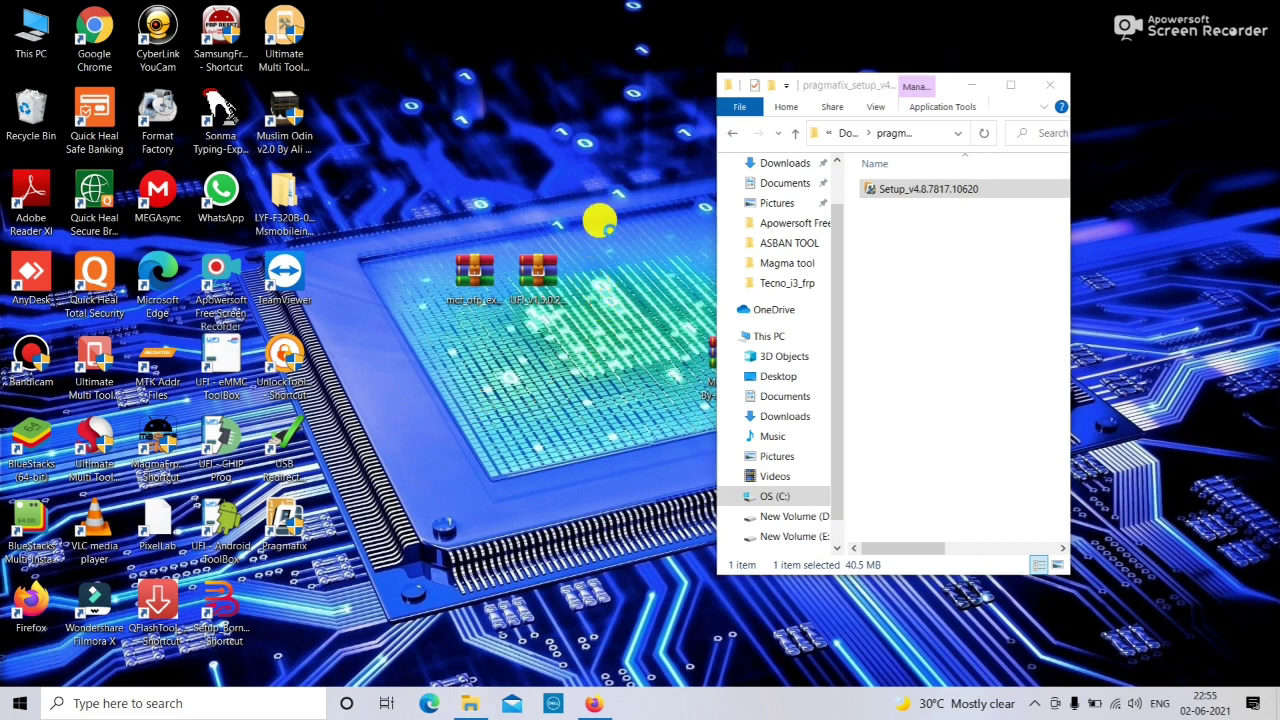
right_click(601, 216)
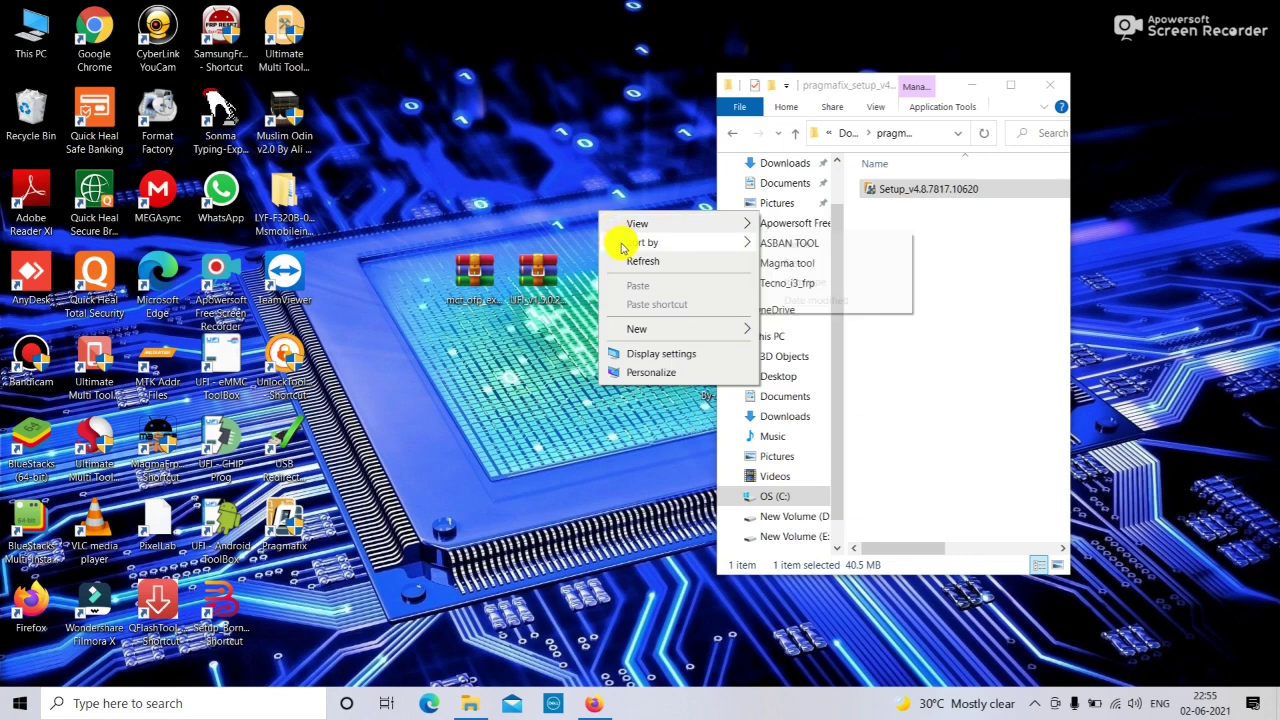
click(622, 258)
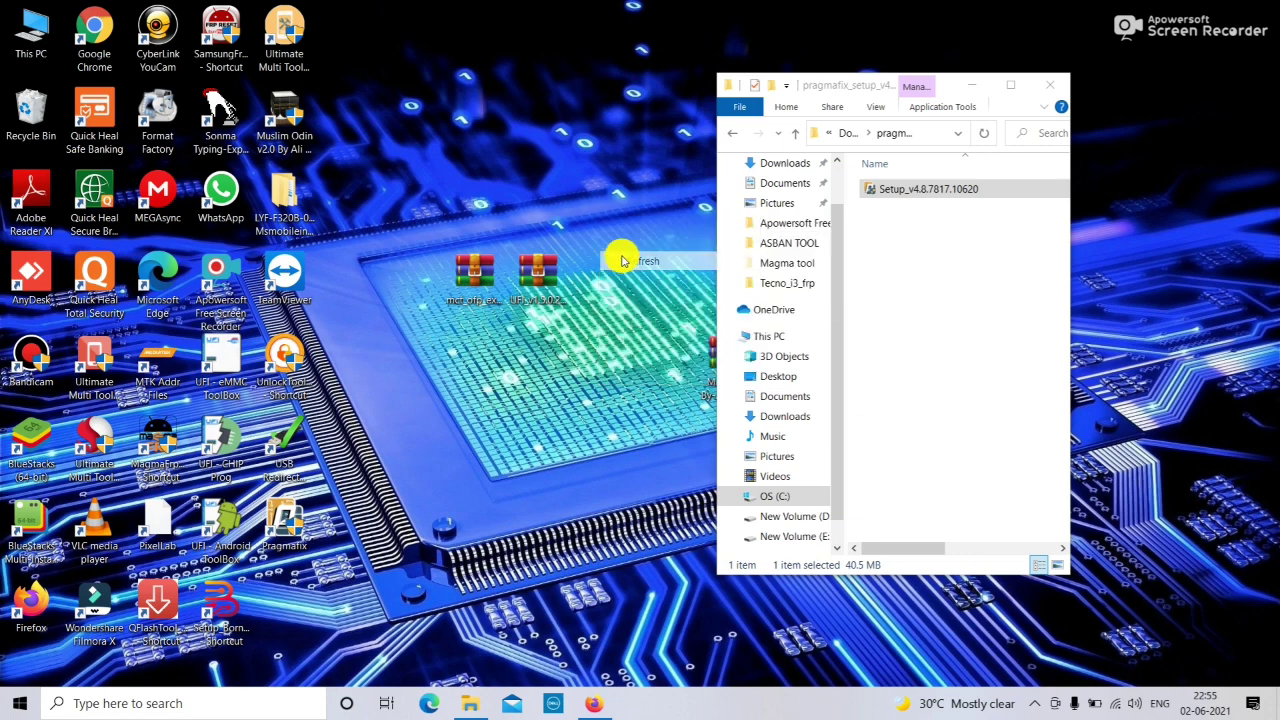
right_click(575, 171)
click(608, 217)
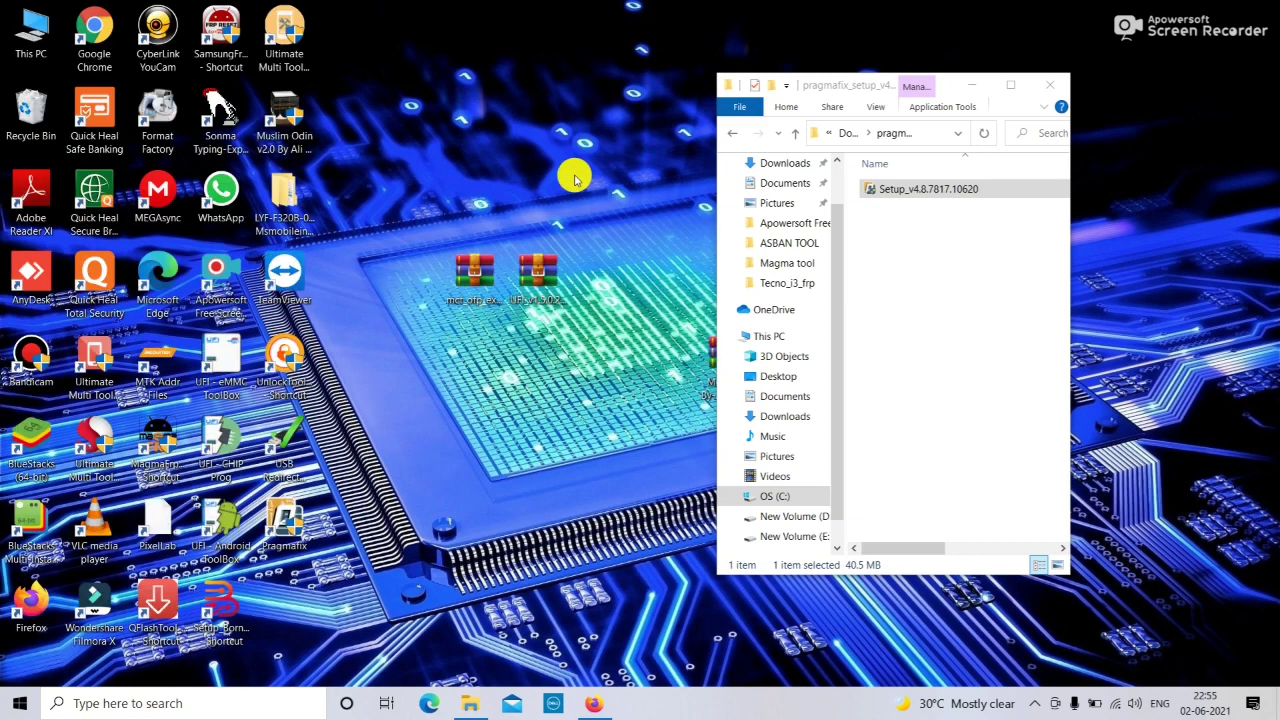
right_click(585, 180)
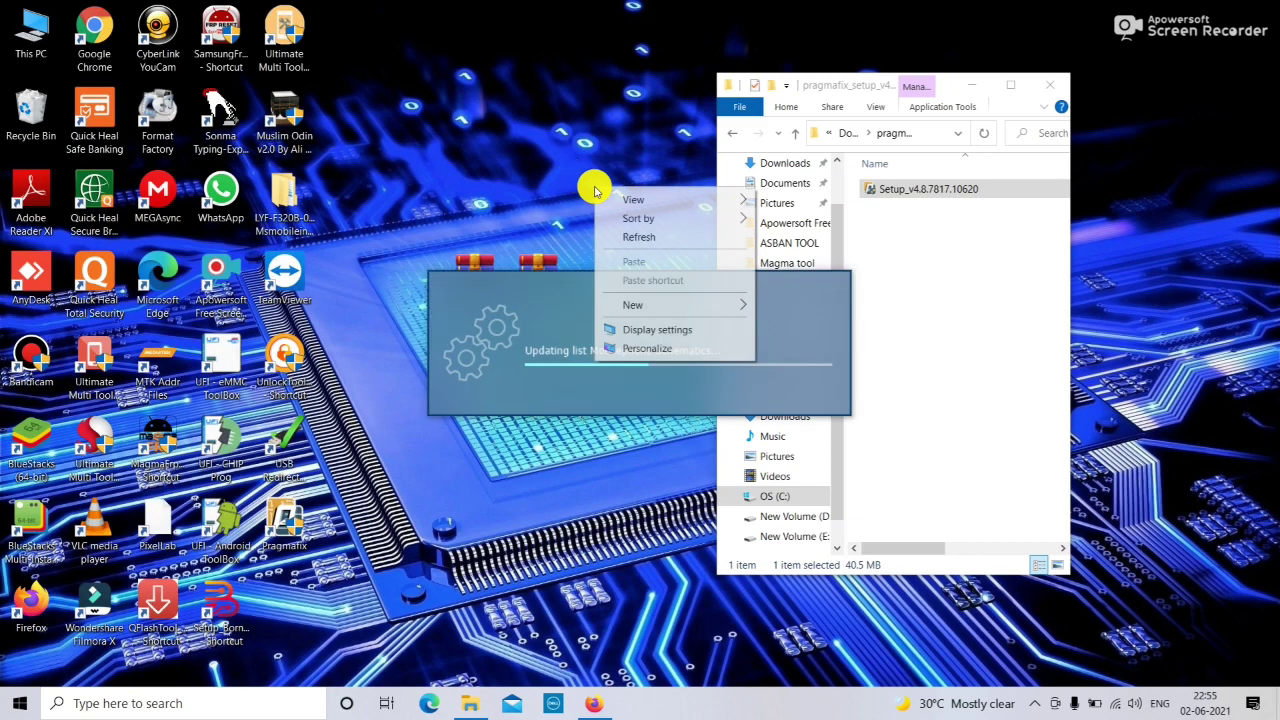
click(608, 237)
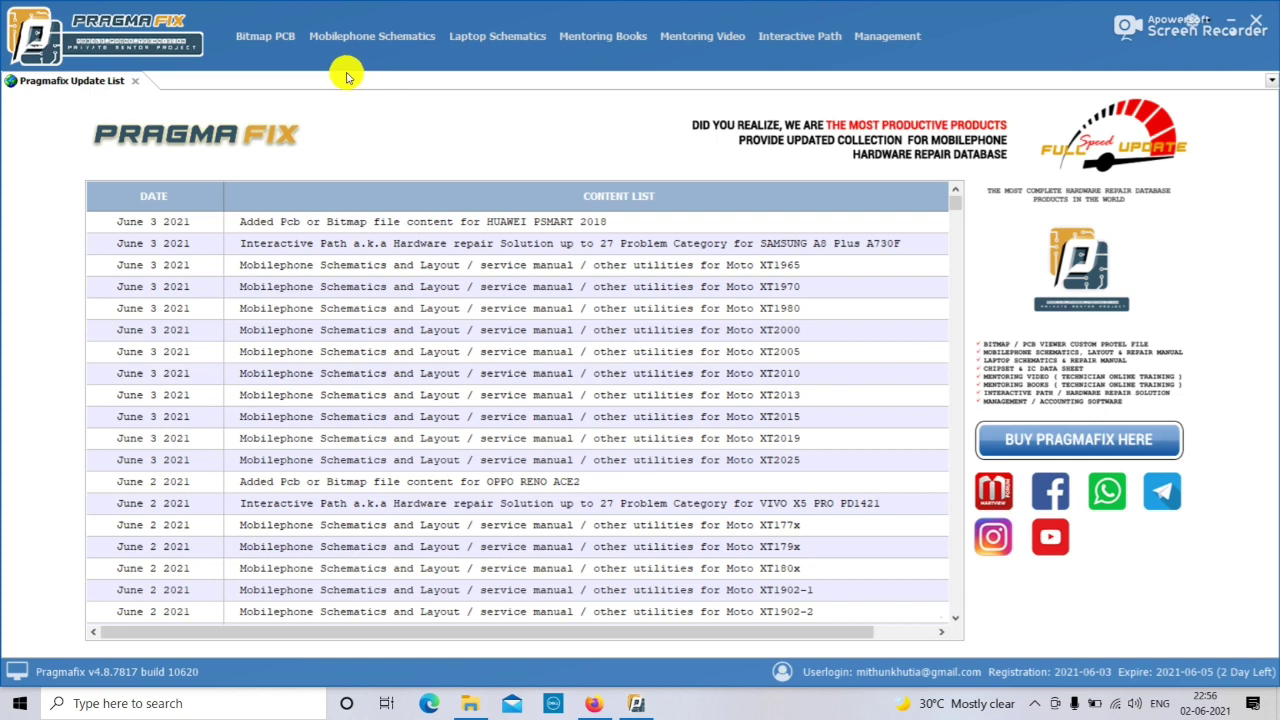
Preview each library menu and open the SAMSUNG A3 2017 A320 interactive path.
click(266, 37)
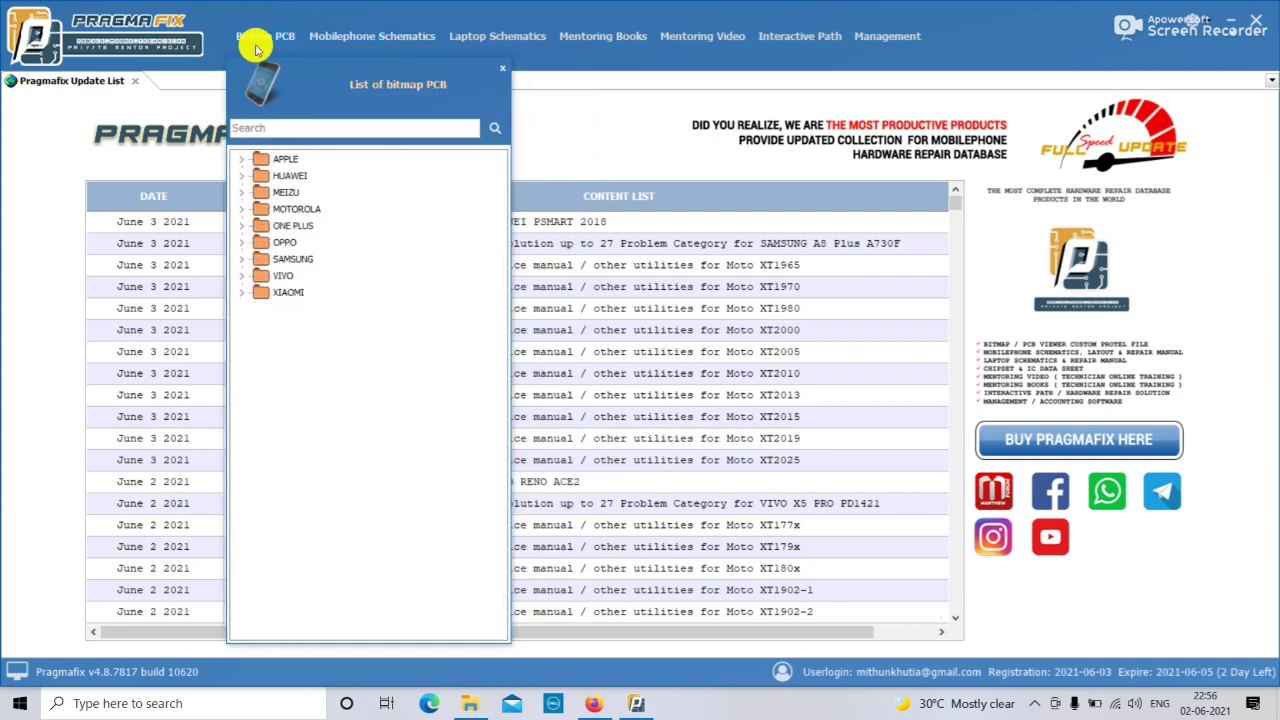
mouse_move(314, 46)
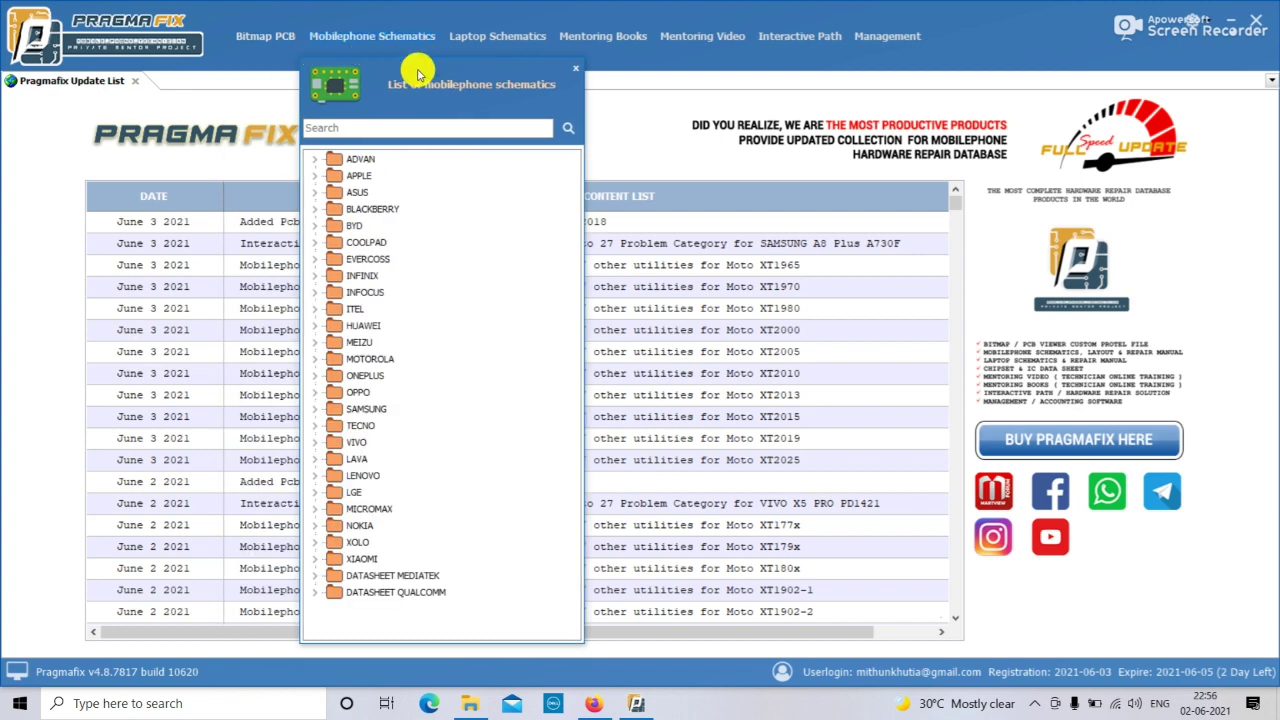
mouse_move(491, 40)
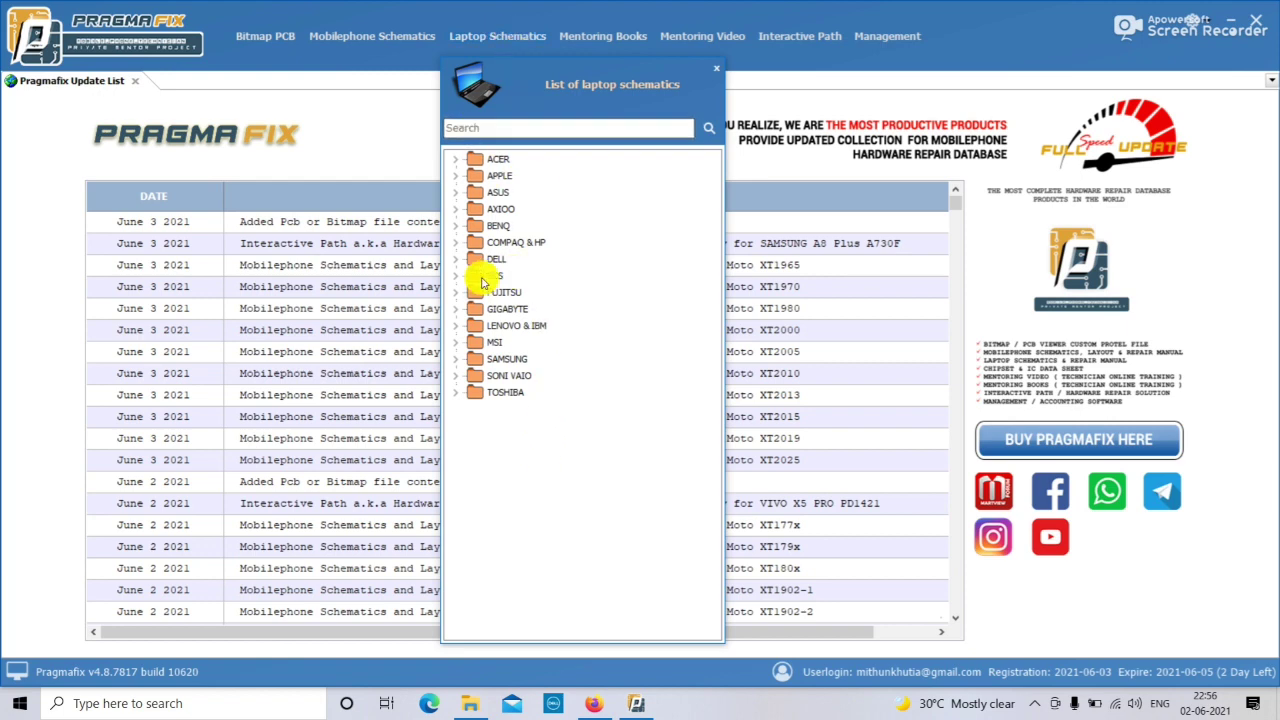
mouse_move(608, 37)
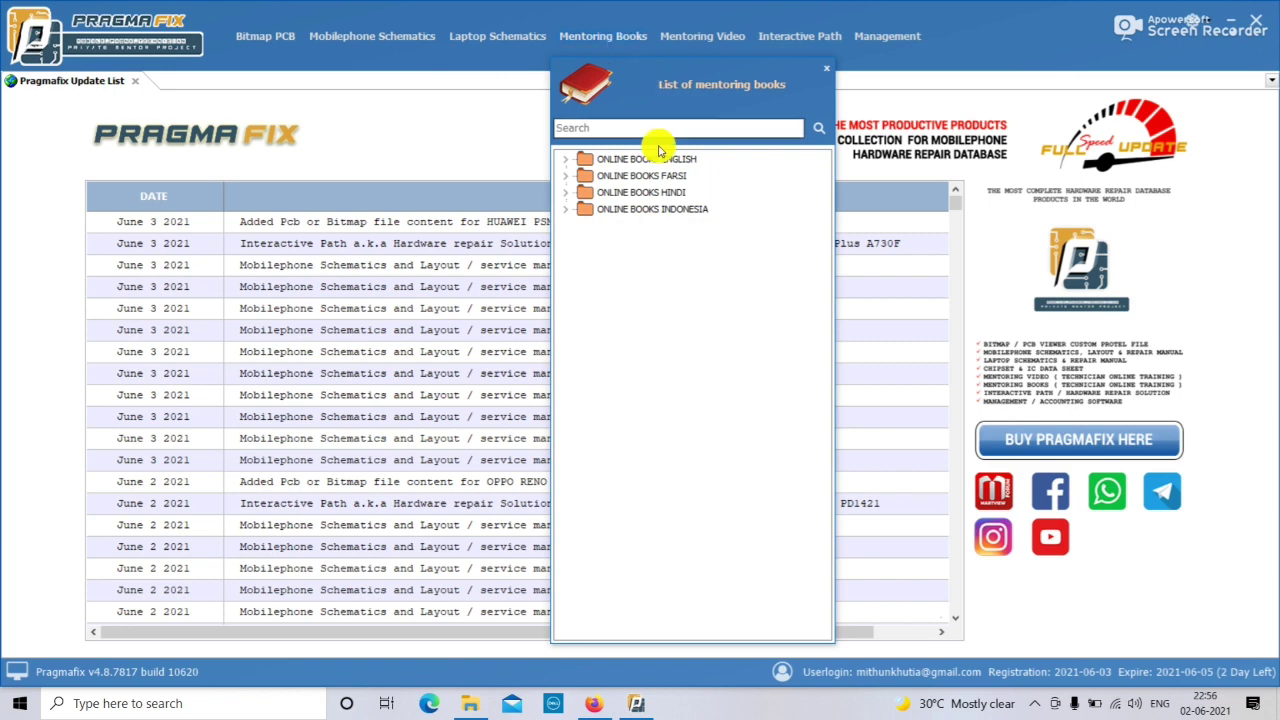
mouse_move(680, 34)
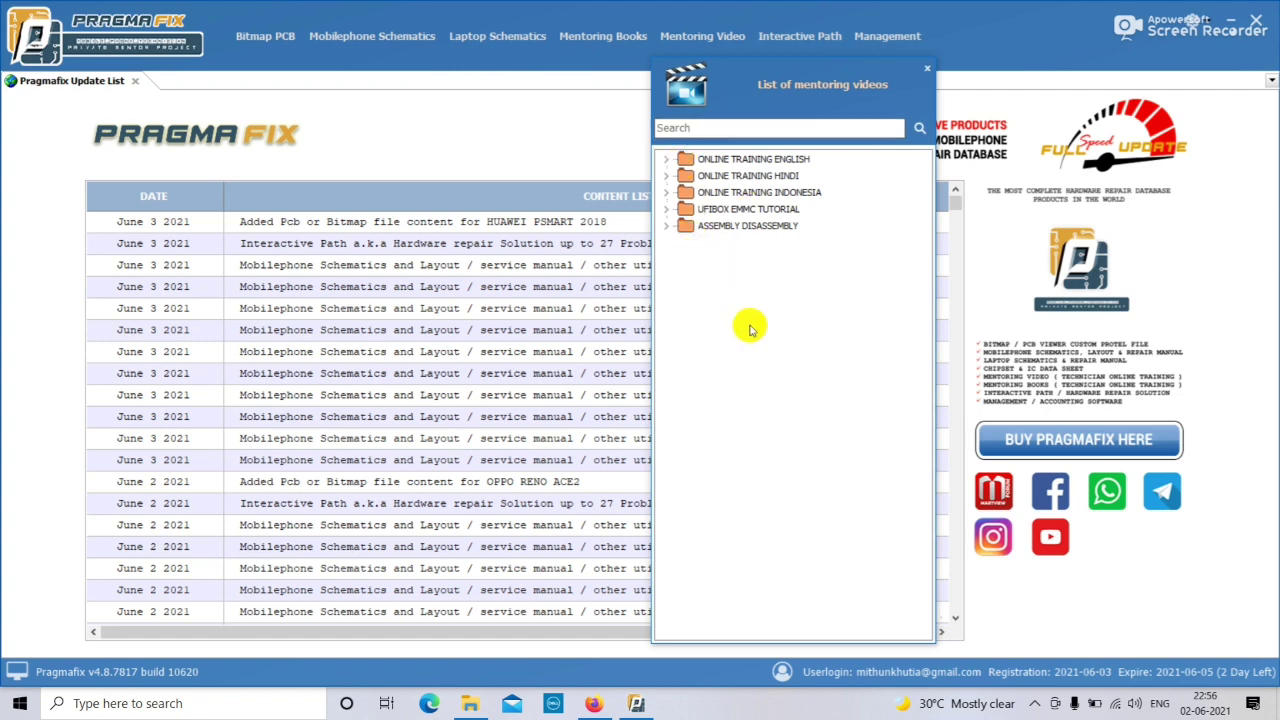
click(777, 35)
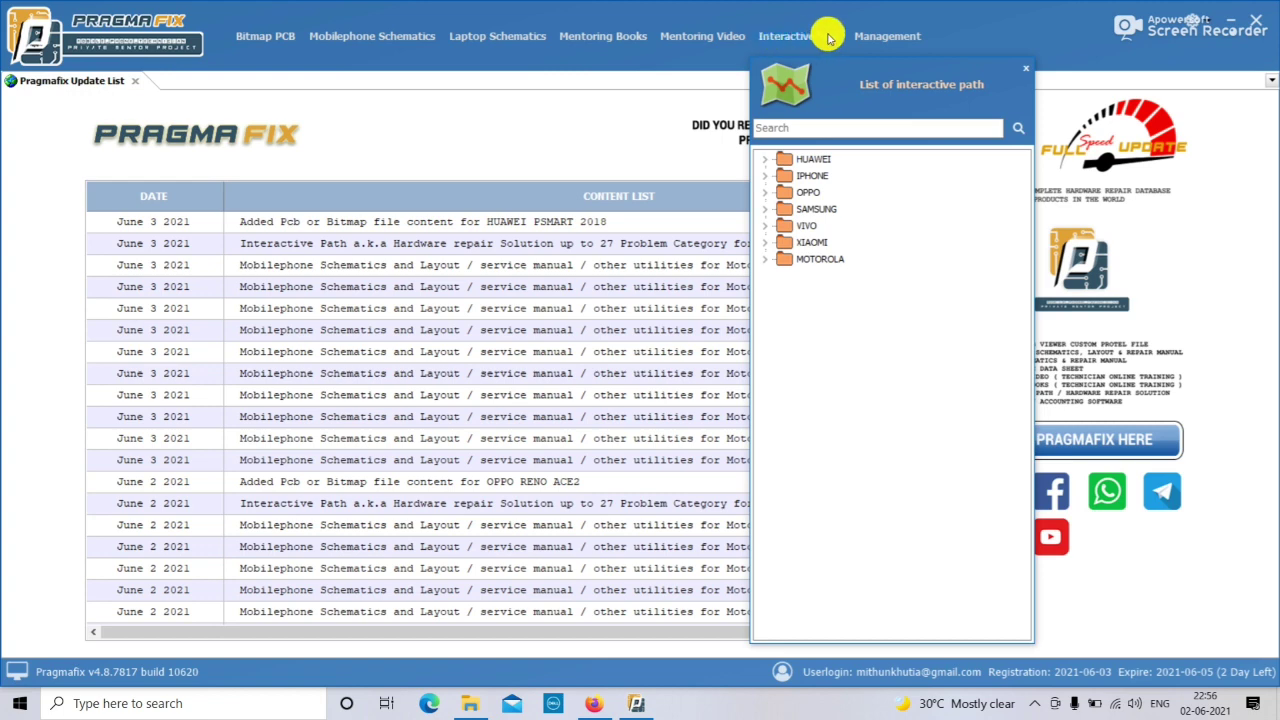
double_click(812, 209)
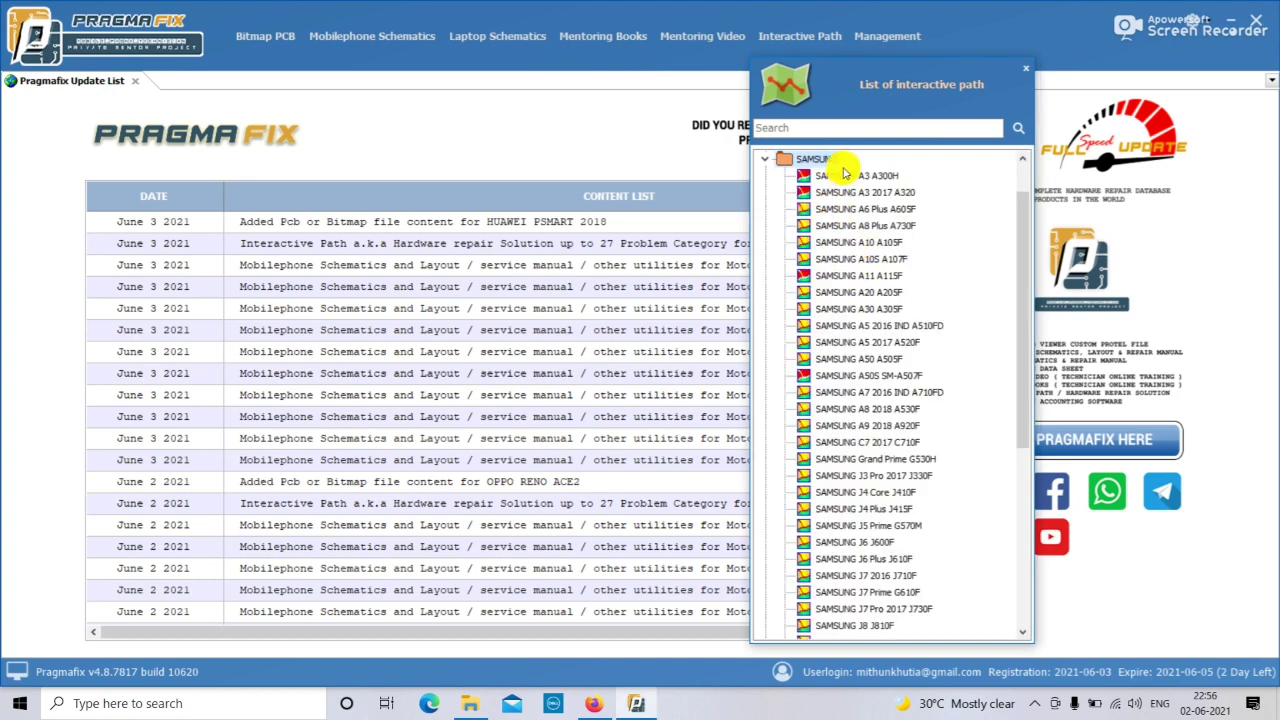
double_click(843, 195)
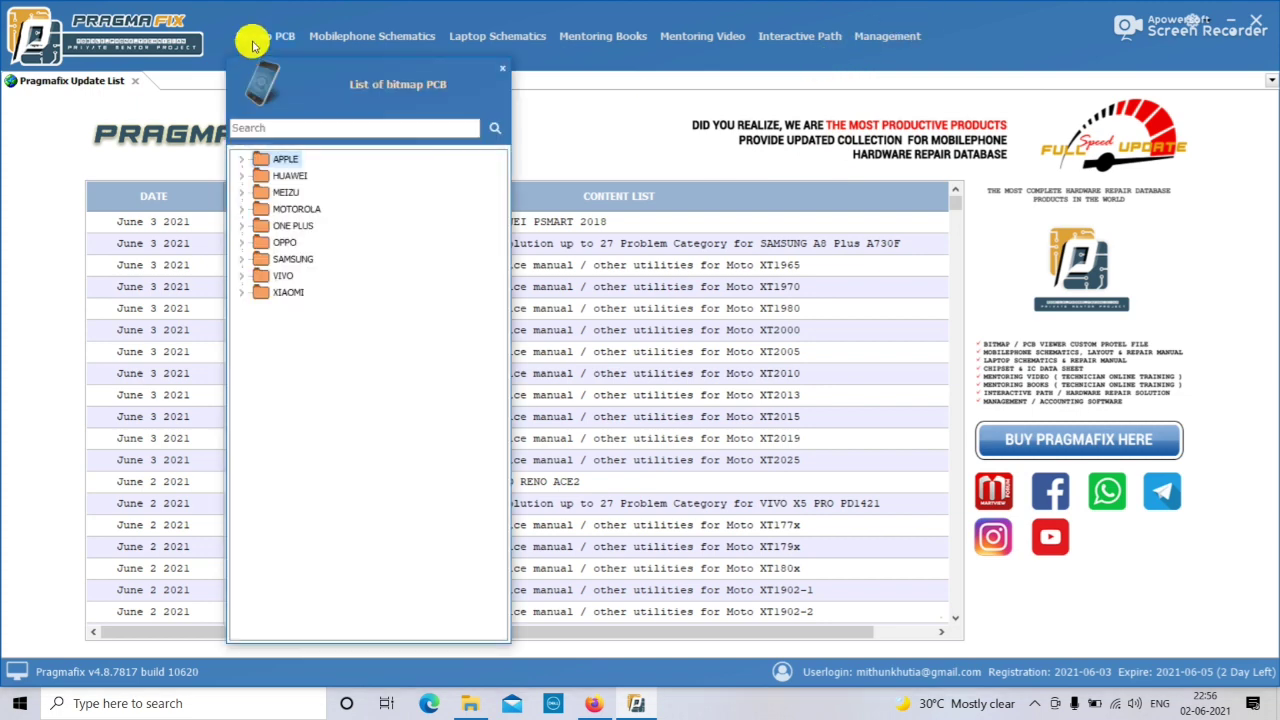
Select APPLE in the bitmap PCB tree and expand the OPPO folder.
mouse_move(262, 36)
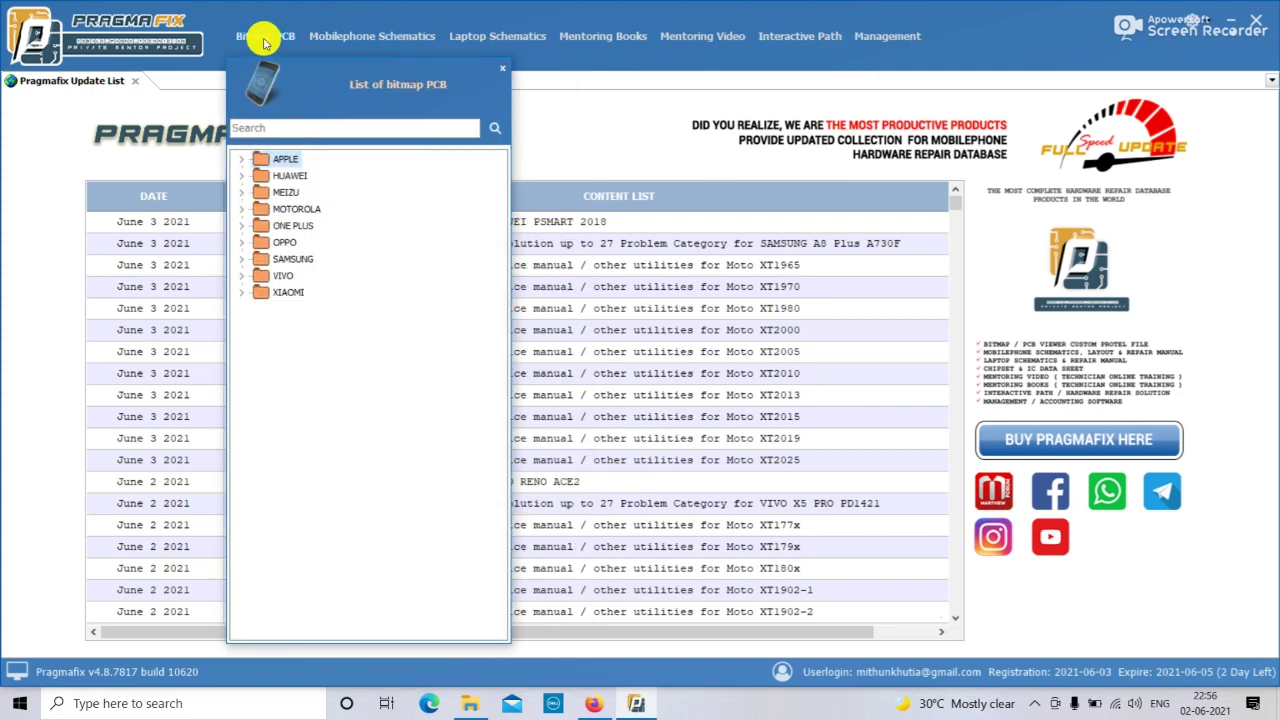
click(286, 163)
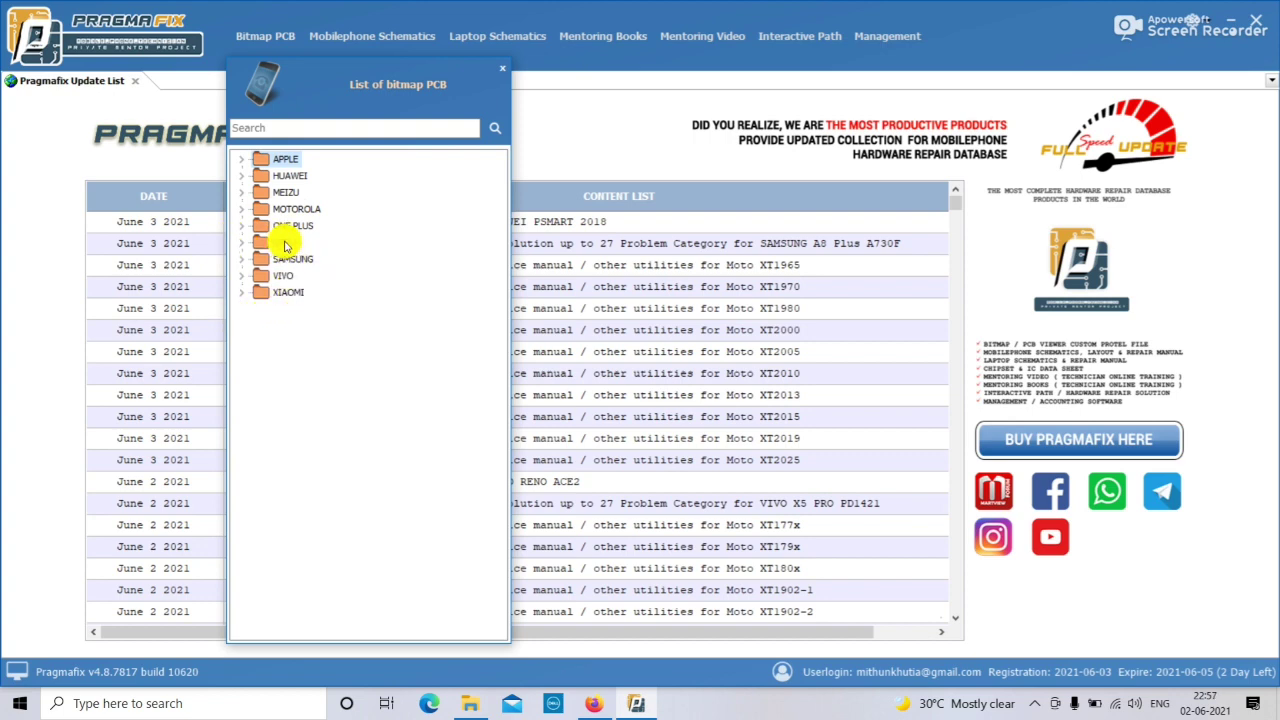
double_click(285, 243)
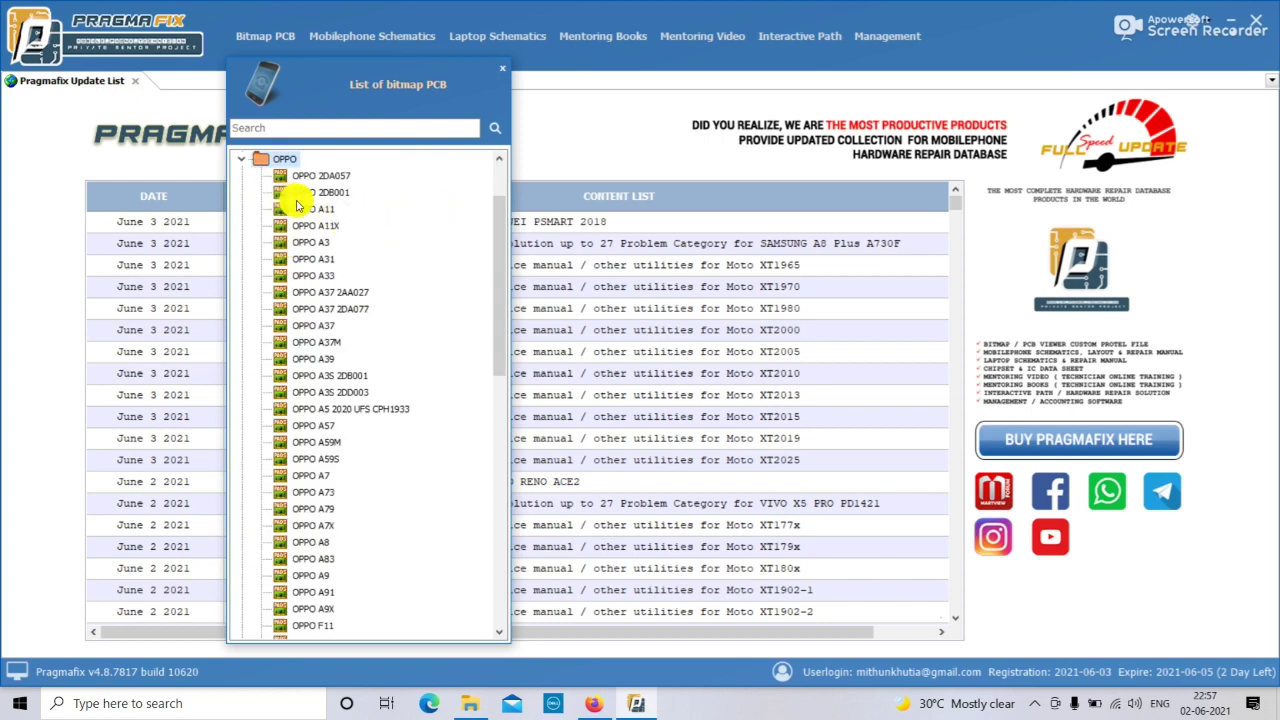